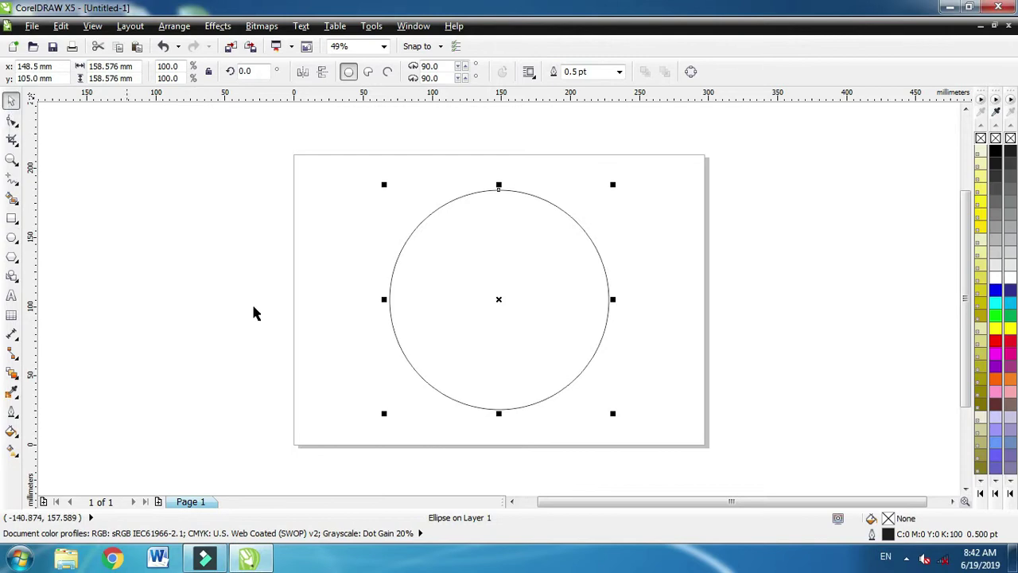
Create a smaller concentric copy of the circle and scale it to about 114 mm in diameter.
drag(613, 187, 587, 206)
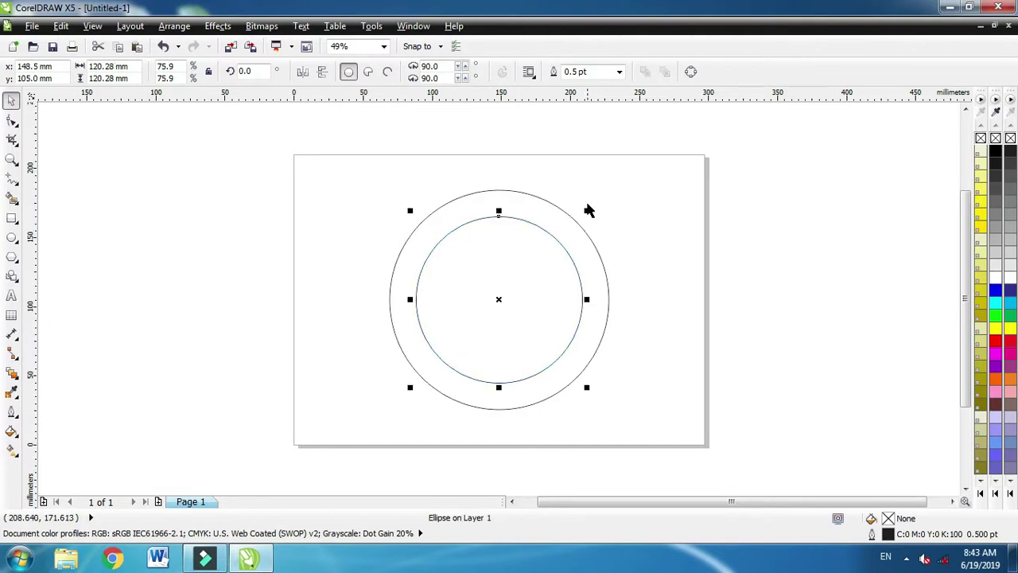
click(101, 241)
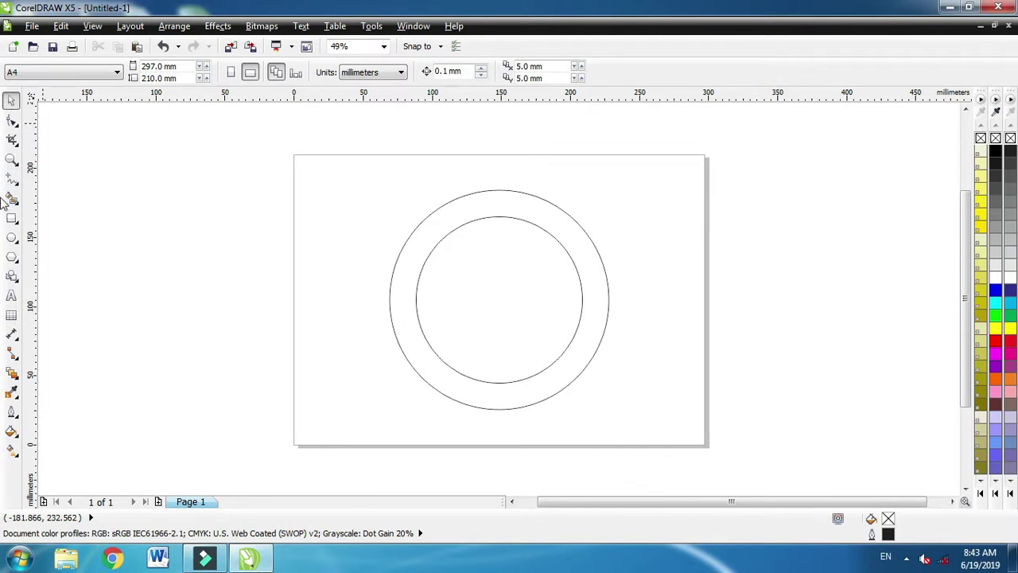
click(572, 283)
drag(589, 211, 583, 214)
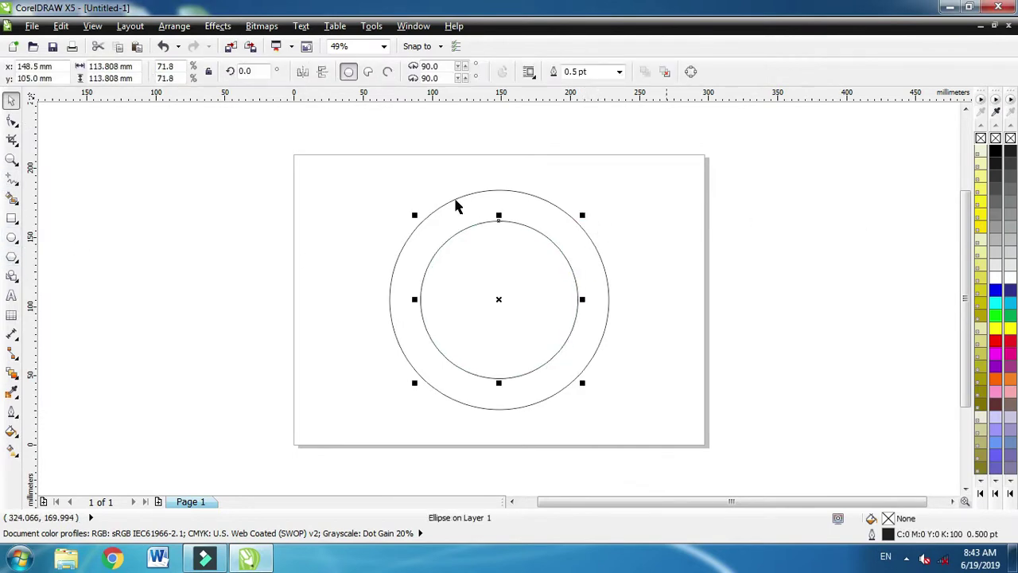
Draw a third circle over the rings, scale it to about 138 mm, and nudge it left to the outer circle's edge.
click(12, 238)
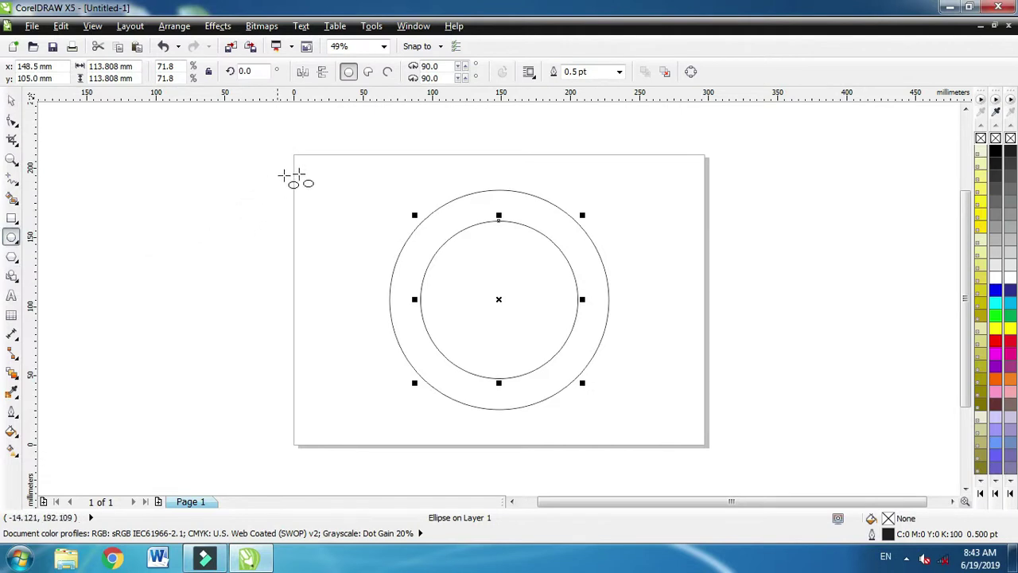
drag(371, 184, 579, 388)
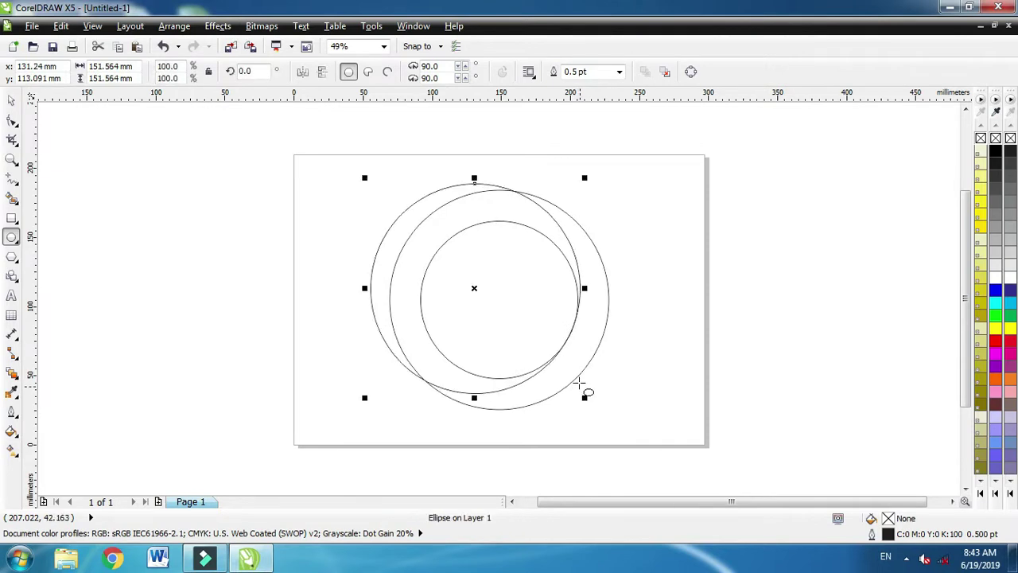
click(11, 99)
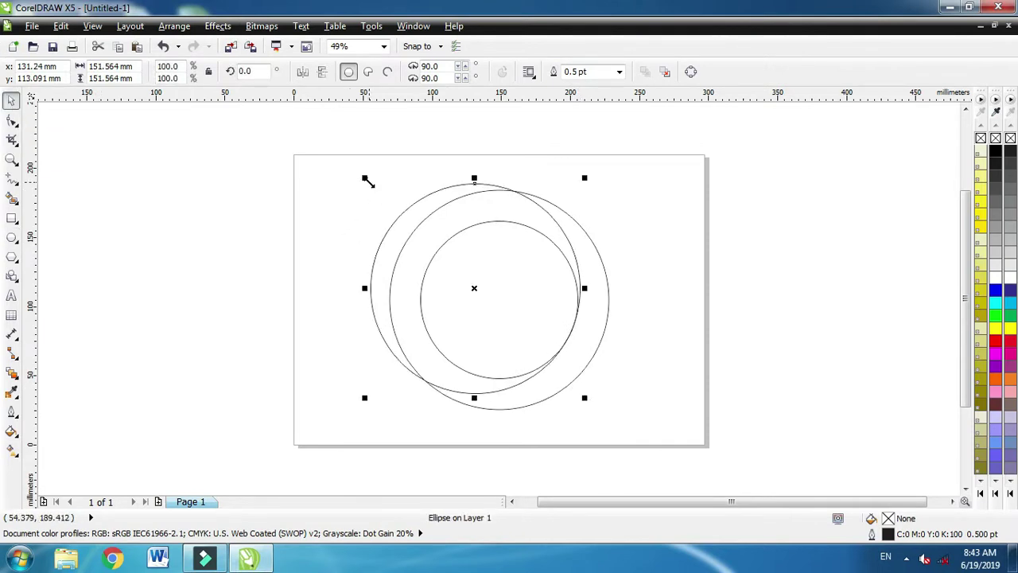
drag(366, 179, 383, 197)
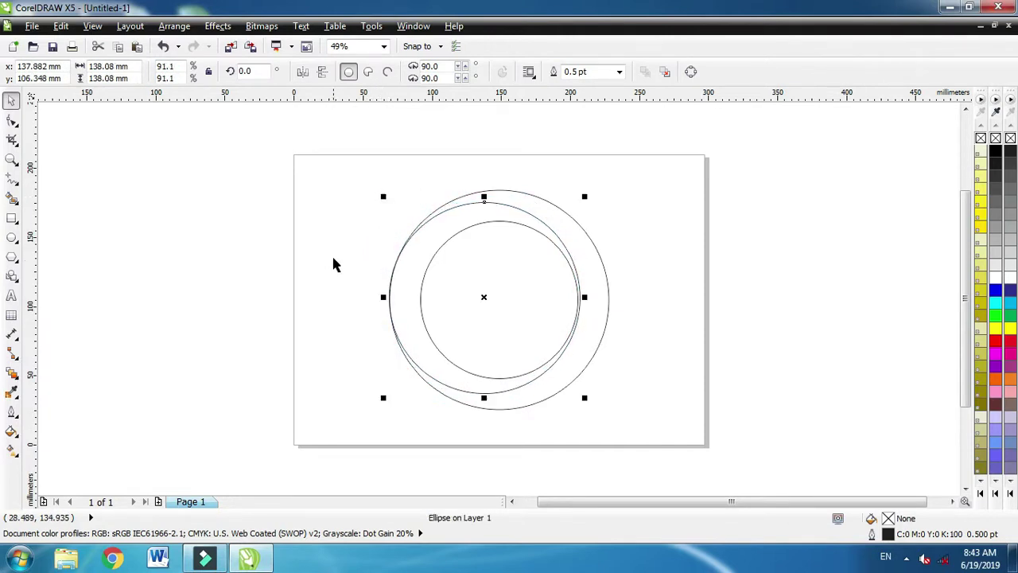
key(Left)
key(Left)
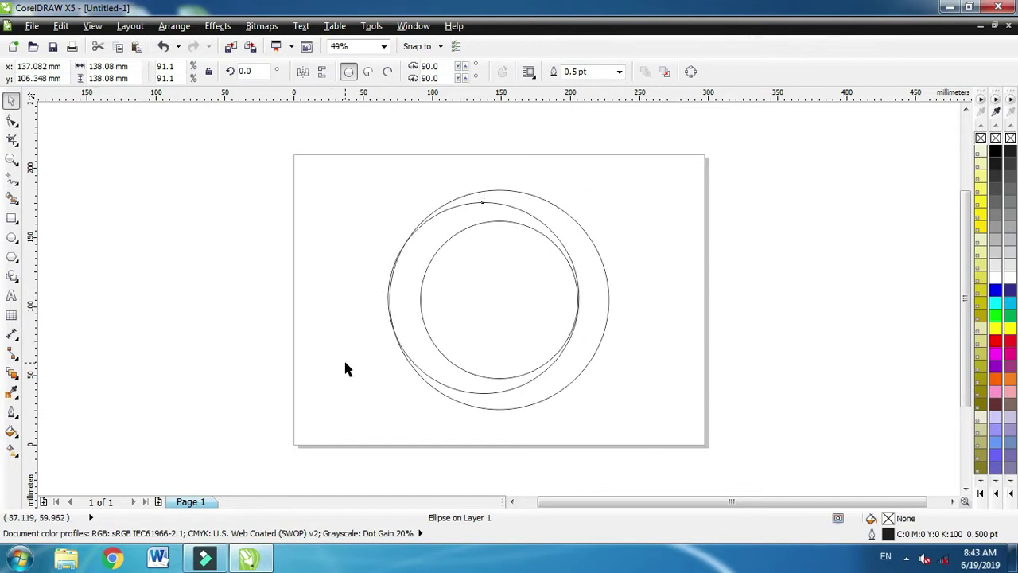
key(Left)
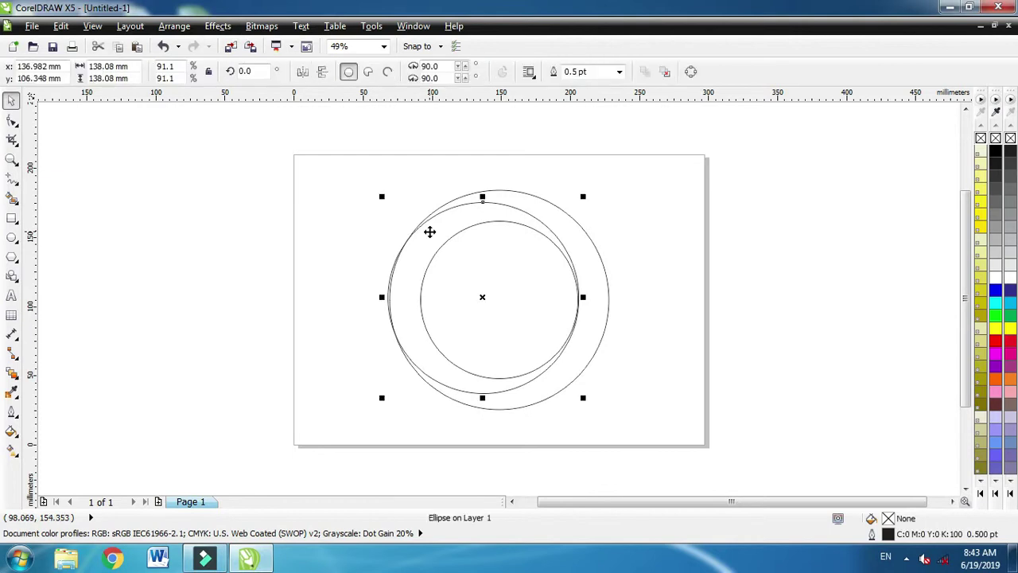
click(368, 307)
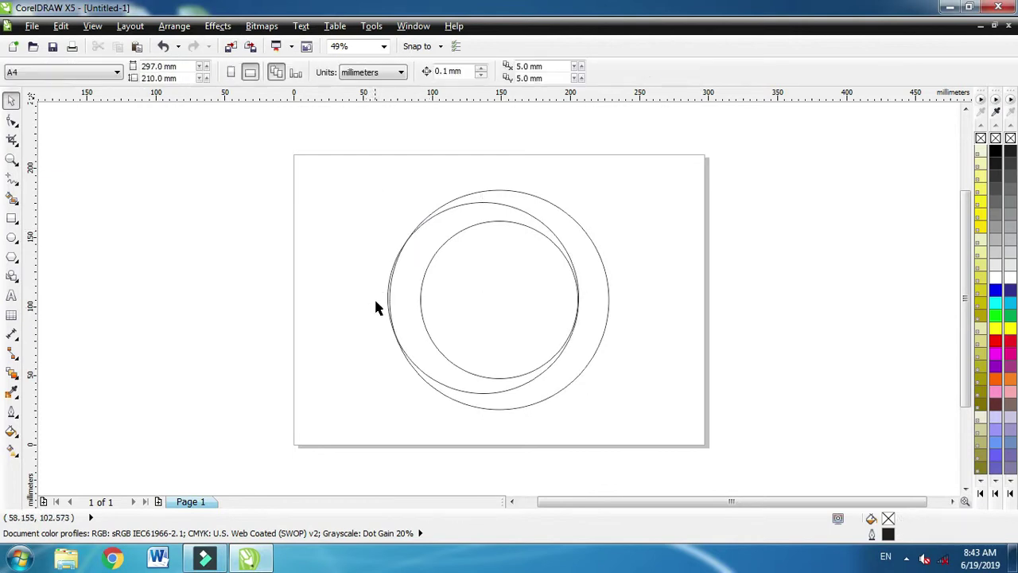
Narrow the third circle from its left side to about 136.7 mm wide so it meets the outer circle's left edge.
click(426, 230)
scroll(404, 262, up, 2)
scroll(364, 335, up, 1)
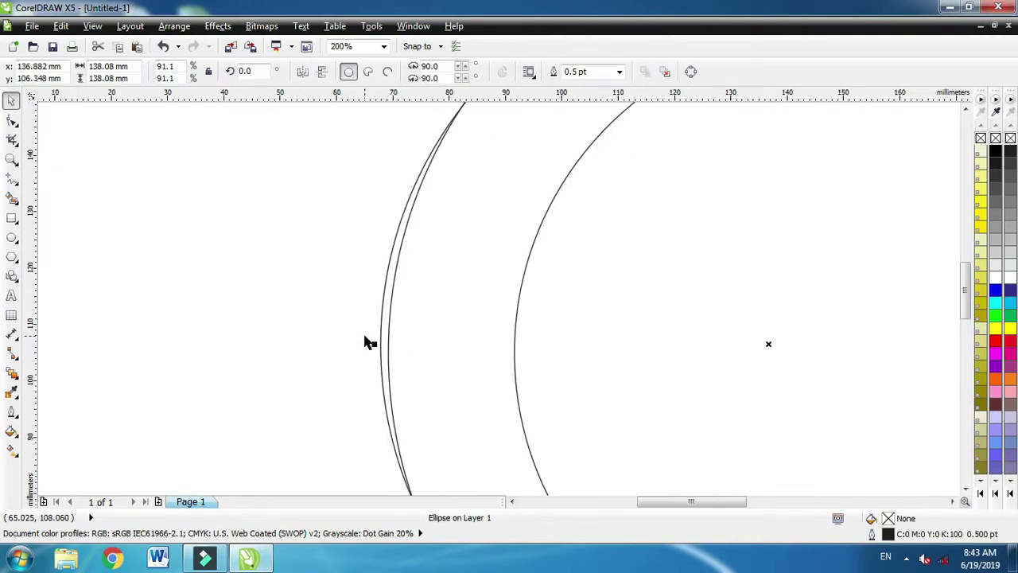
scroll(372, 344, down, 1)
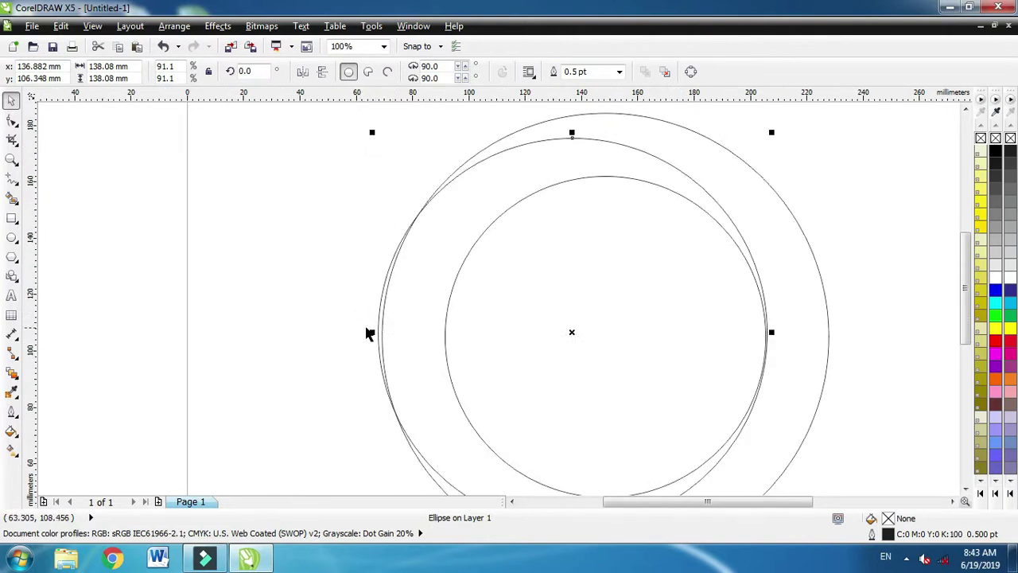
drag(372, 332, 376, 334)
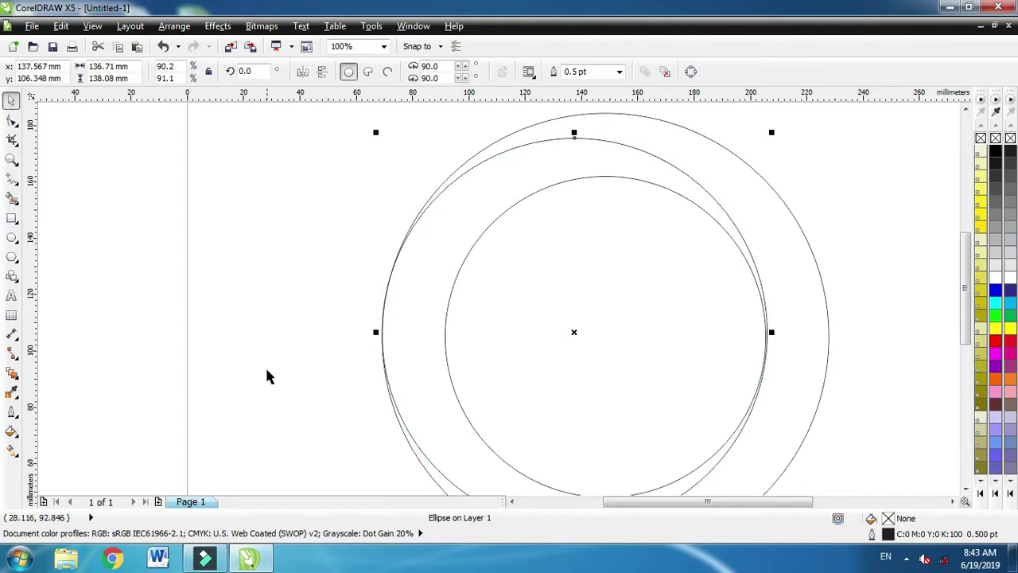
scroll(267, 377, down, 1)
click(284, 289)
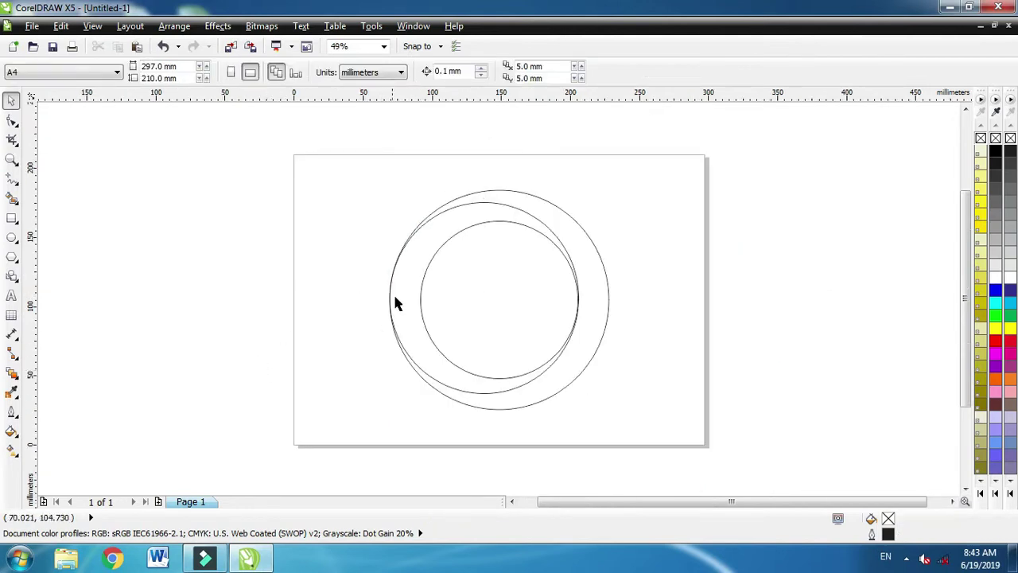
Duplicate the 136.7 mm wide ellipse to the right so it touches the outer circle's right edge.
drag(397, 297, 427, 297)
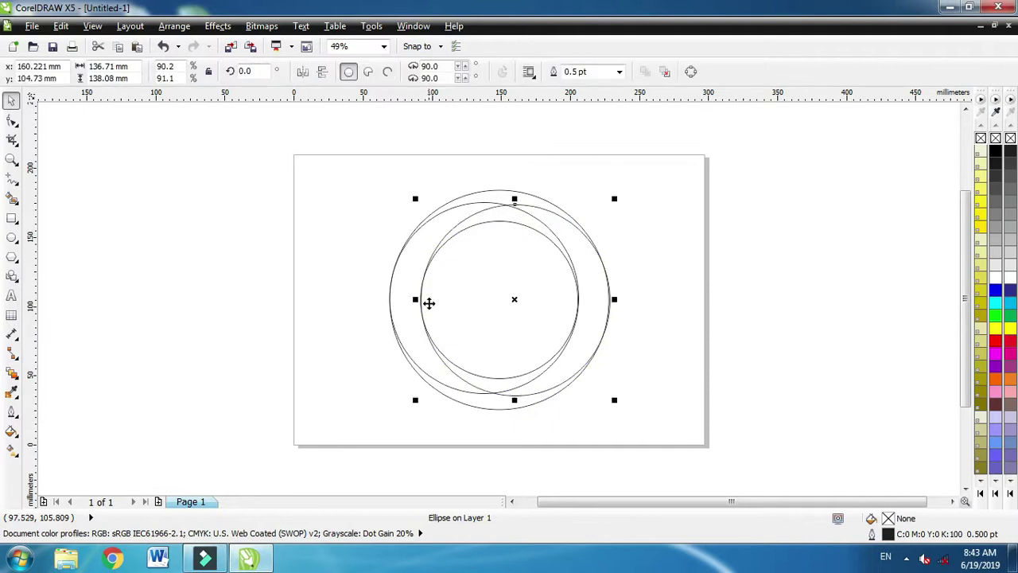
click(761, 287)
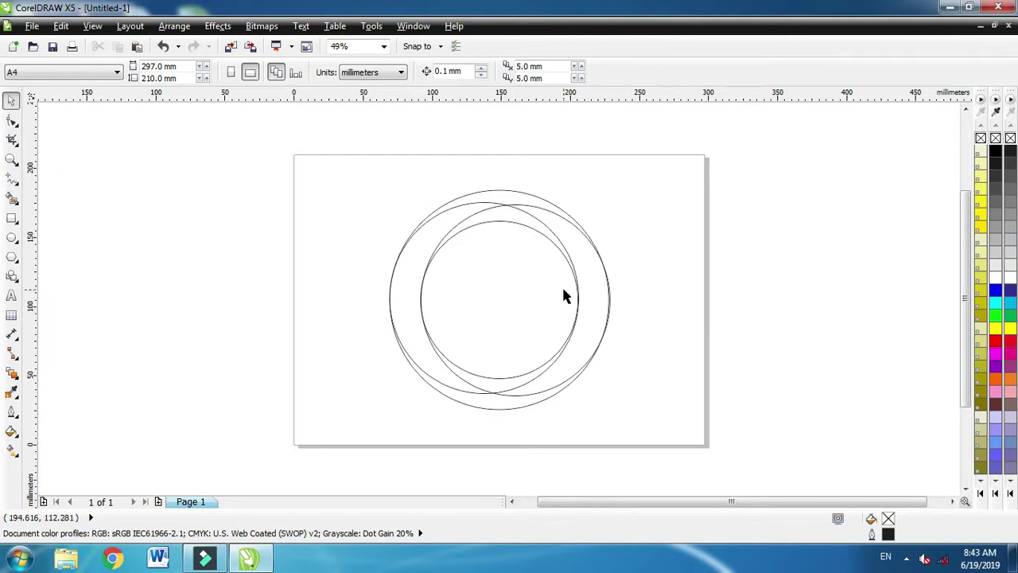
drag(334, 155, 741, 457)
key(shift+F2)
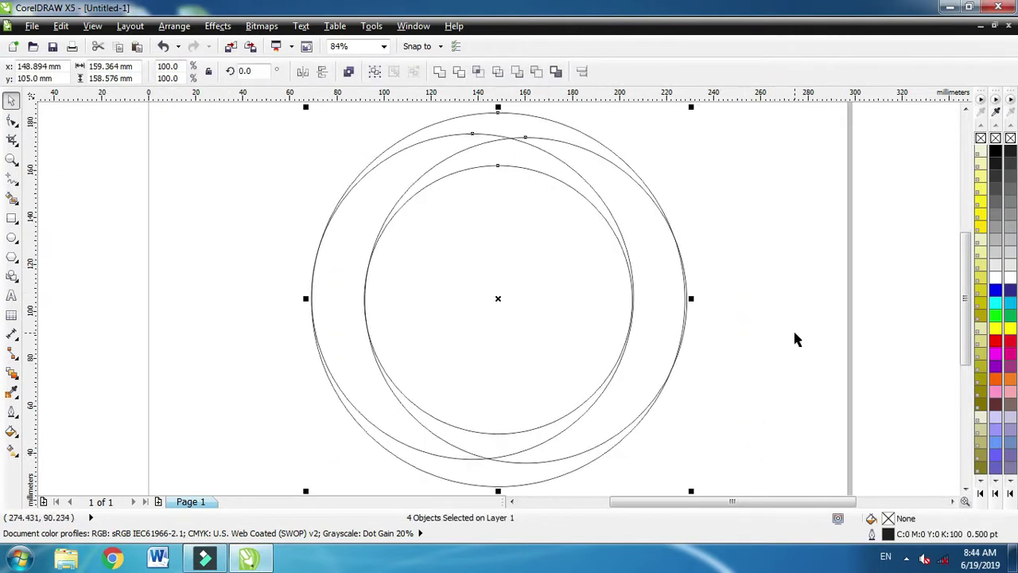
click(891, 266)
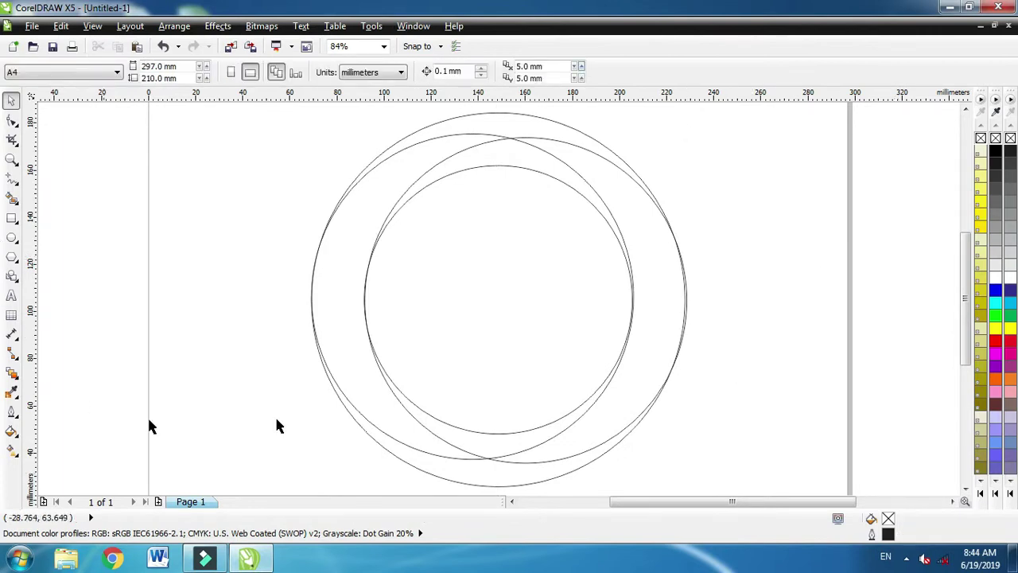
Smart-fill the region between the innermost circle and the overlap of the two offset ellipses with cyan.
click(12, 197)
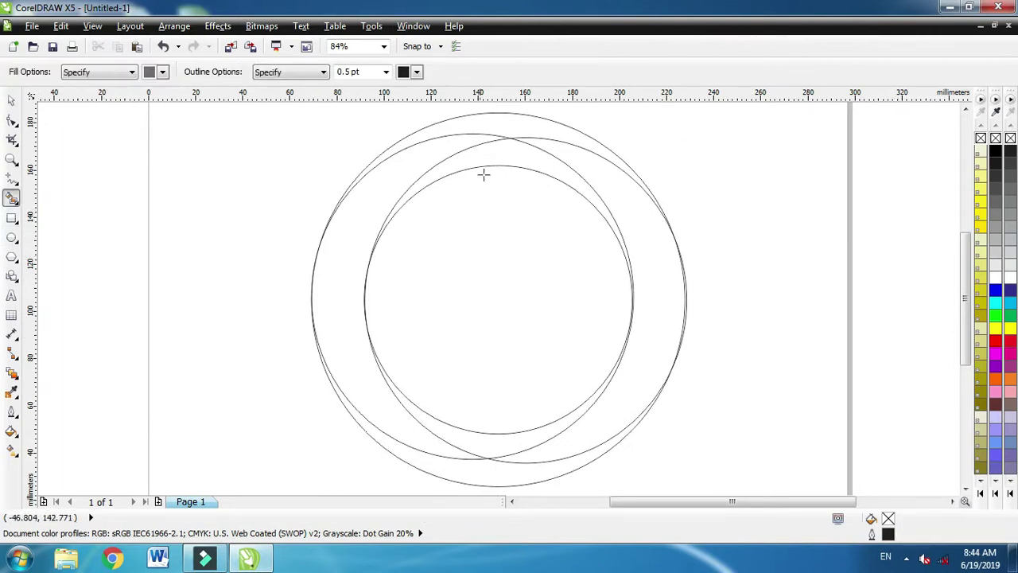
click(162, 72)
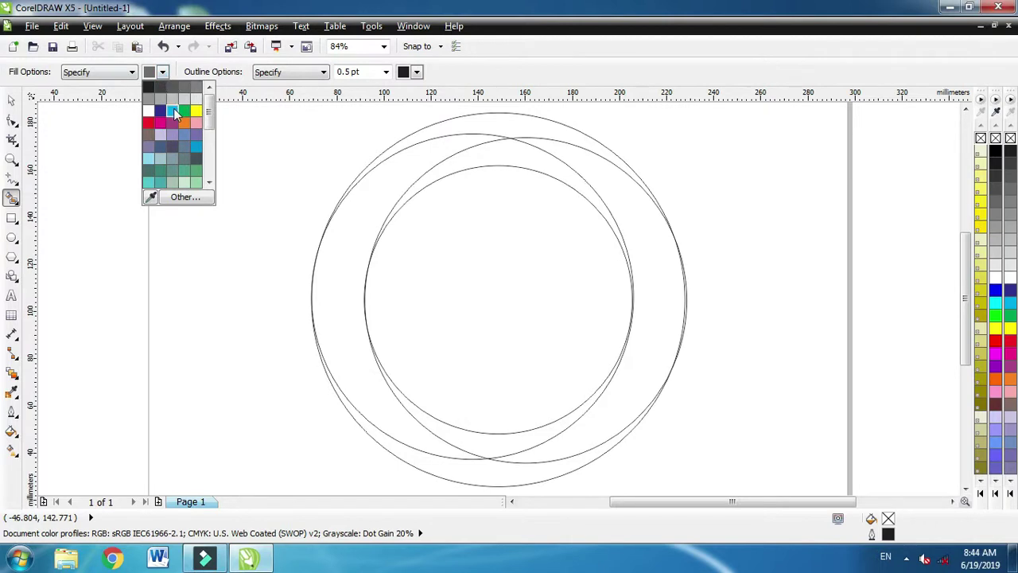
click(173, 112)
click(496, 161)
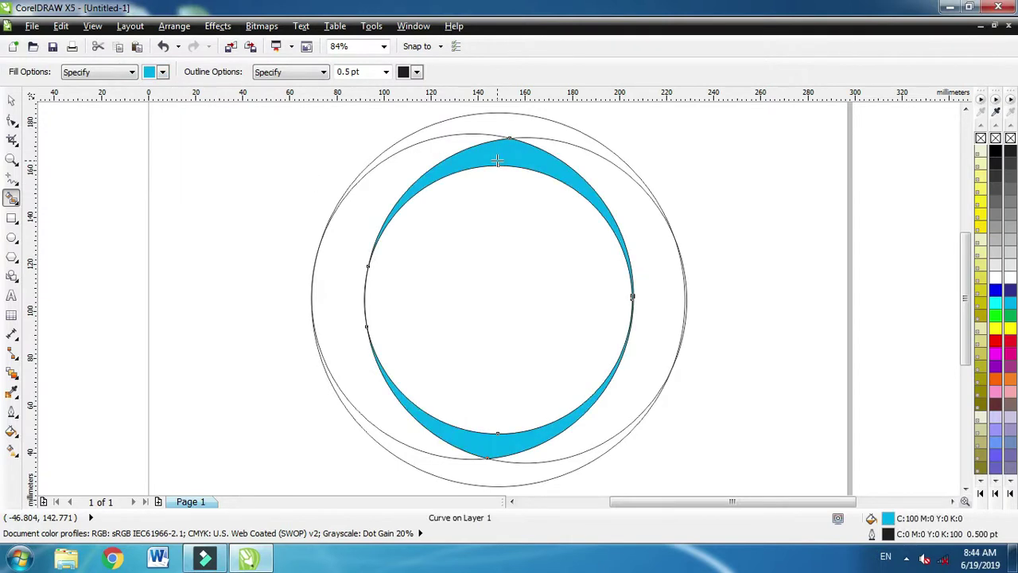
Smart-fill the large crescent on the right side of the rings with dark blue (C:100 M:100 Y:0 K:0).
click(163, 72)
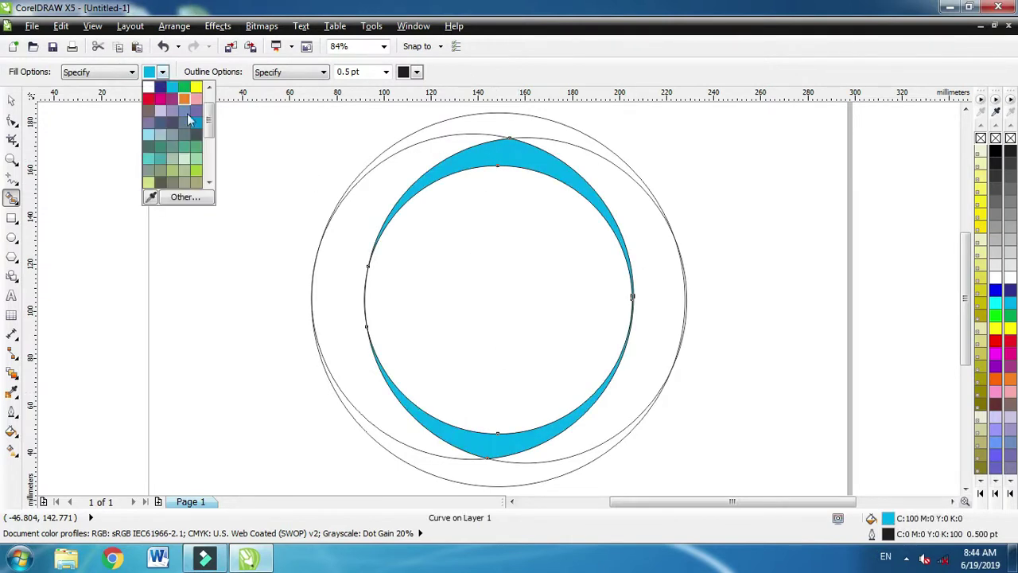
click(162, 89)
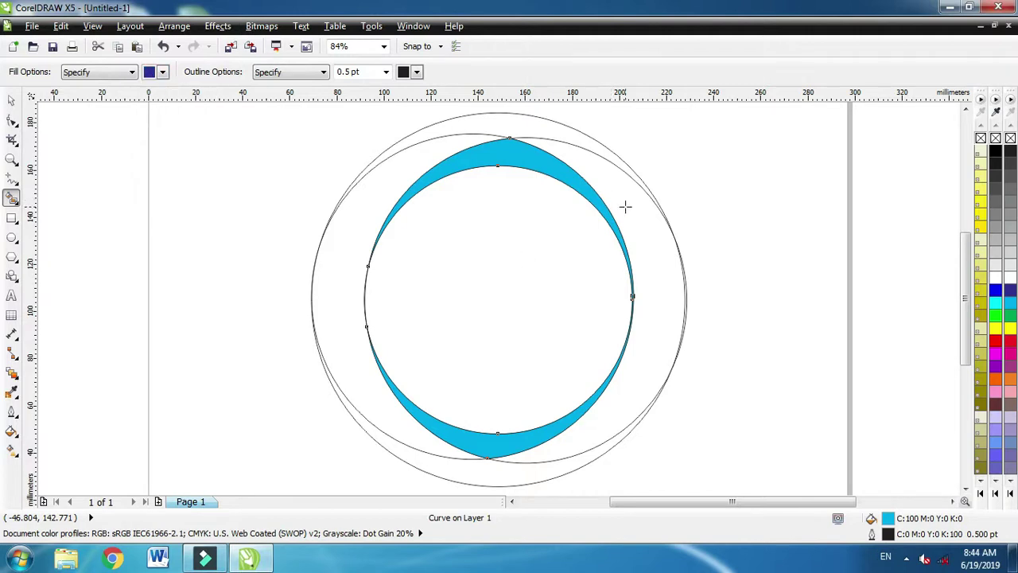
click(625, 207)
click(12, 103)
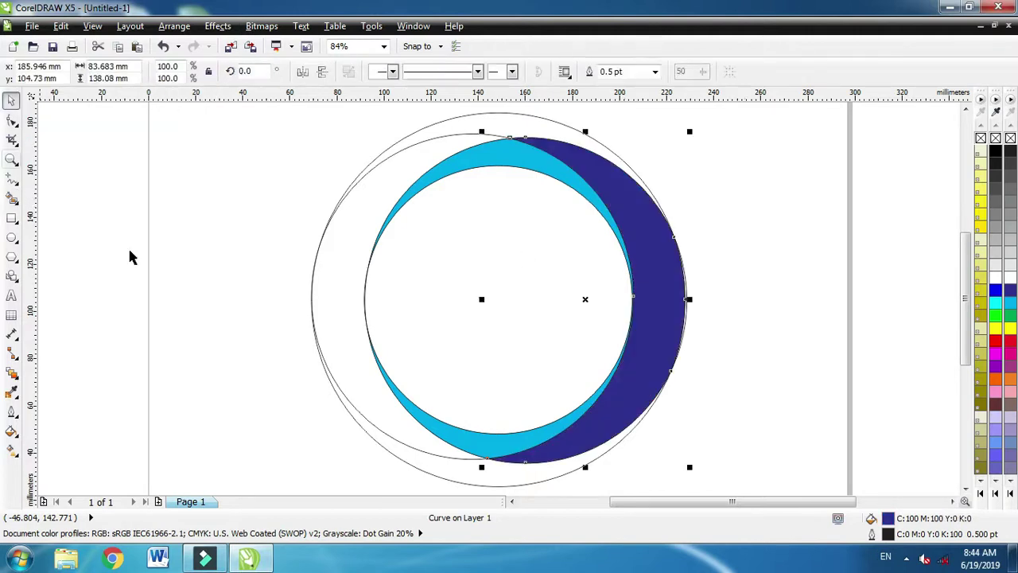
Move the cyan and dark blue filled shapes together to the right, clear of the construction circles.
click(504, 157)
drag(646, 273, 892, 273)
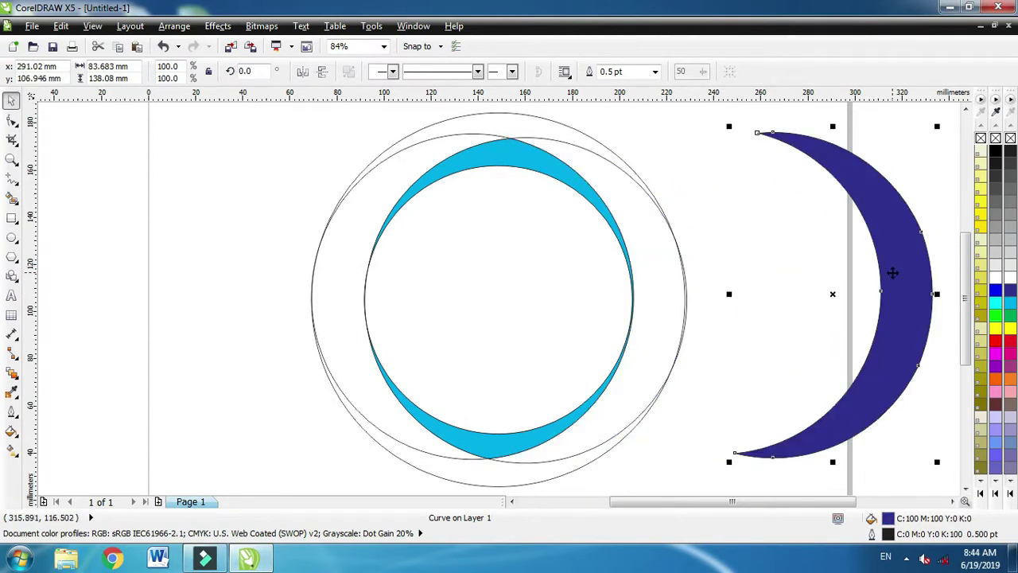
key(ctrl+z)
shift+click(508, 156)
drag(604, 199, 919, 183)
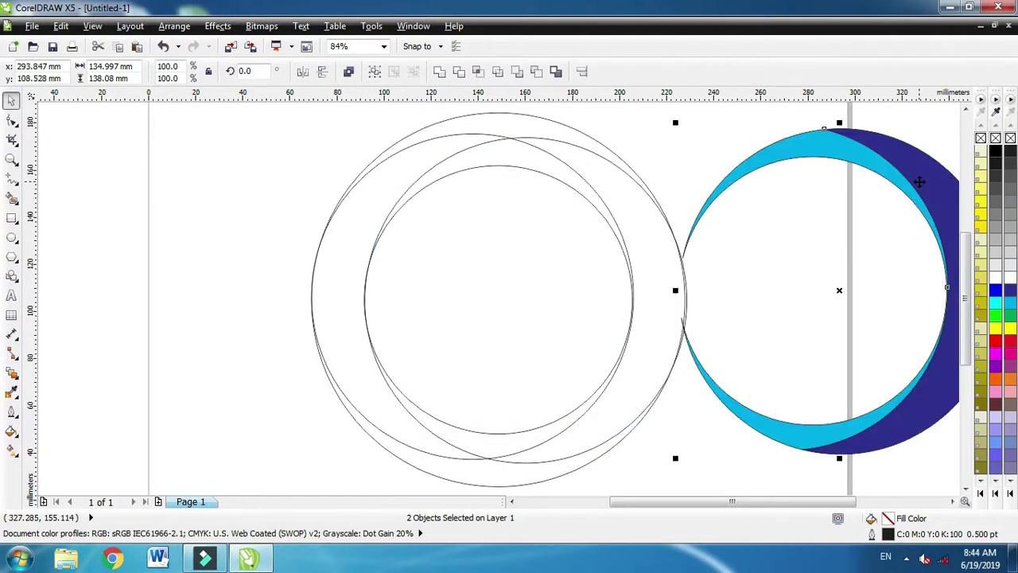
Move the four unfilled construction circles off the page to the left and delete them.
key(shift+F4)
click(408, 248)
click(318, 177)
drag(321, 174, 627, 436)
drag(549, 355, 168, 306)
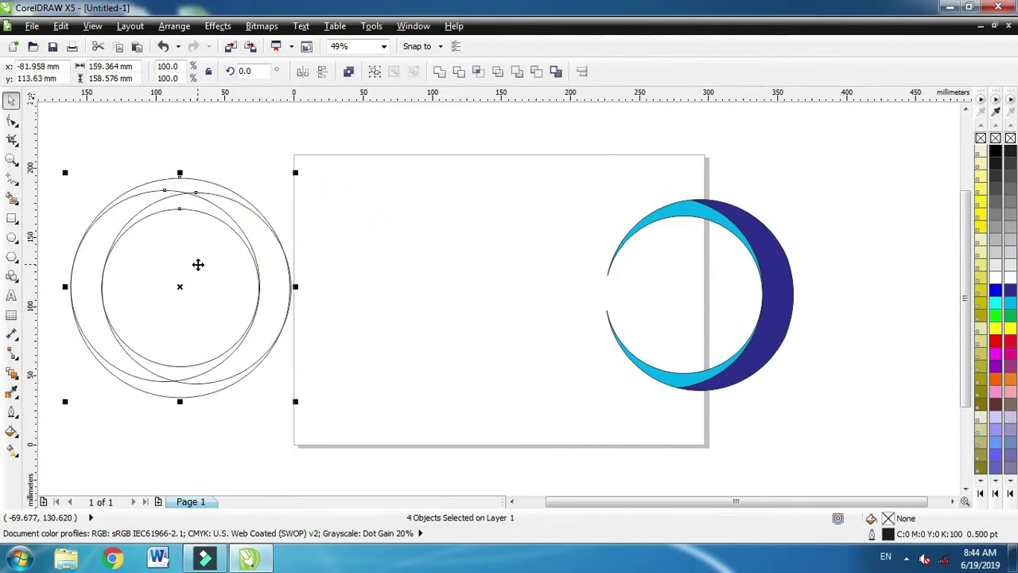
right_click(181, 259)
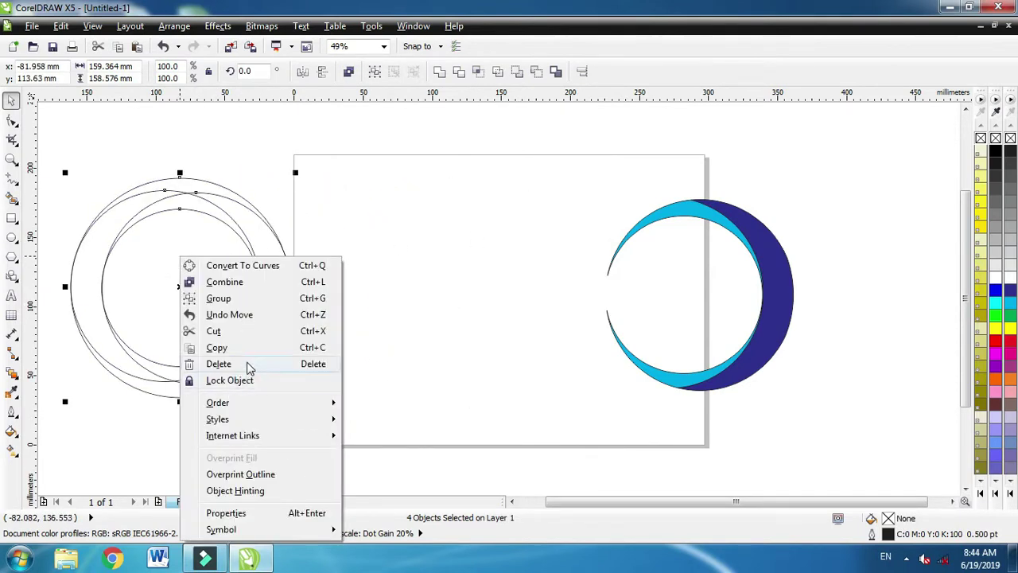
click(248, 364)
Move the two filled shapes back to the middle of the page and remove their outlines.
drag(495, 163, 860, 441)
drag(738, 356, 549, 356)
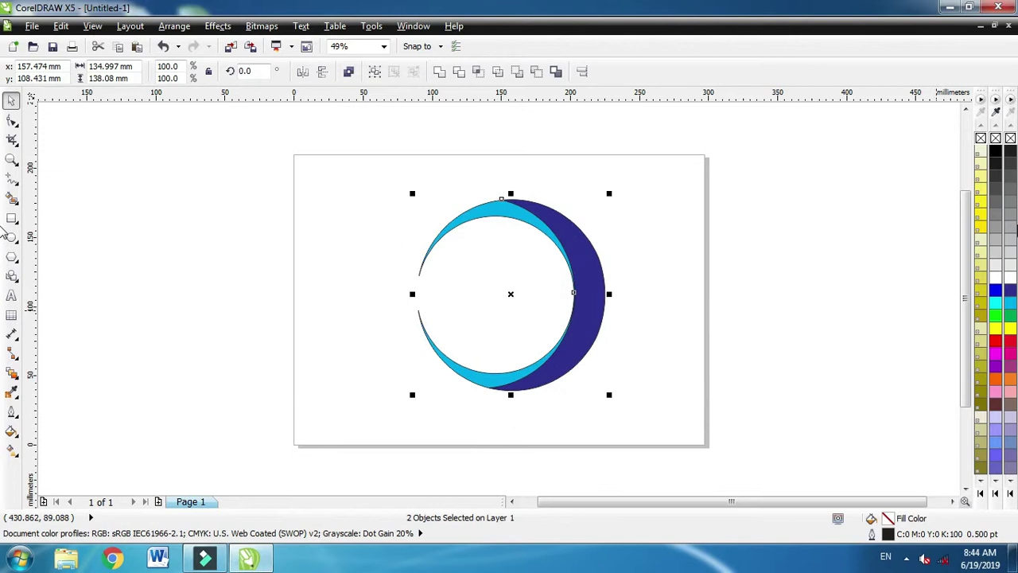
right_click(980, 139)
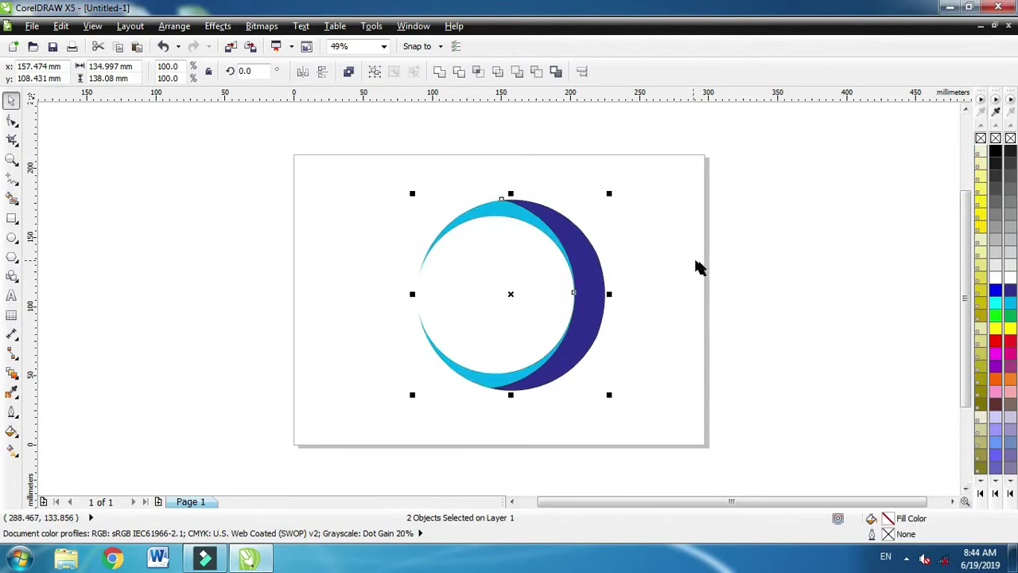
click(709, 270)
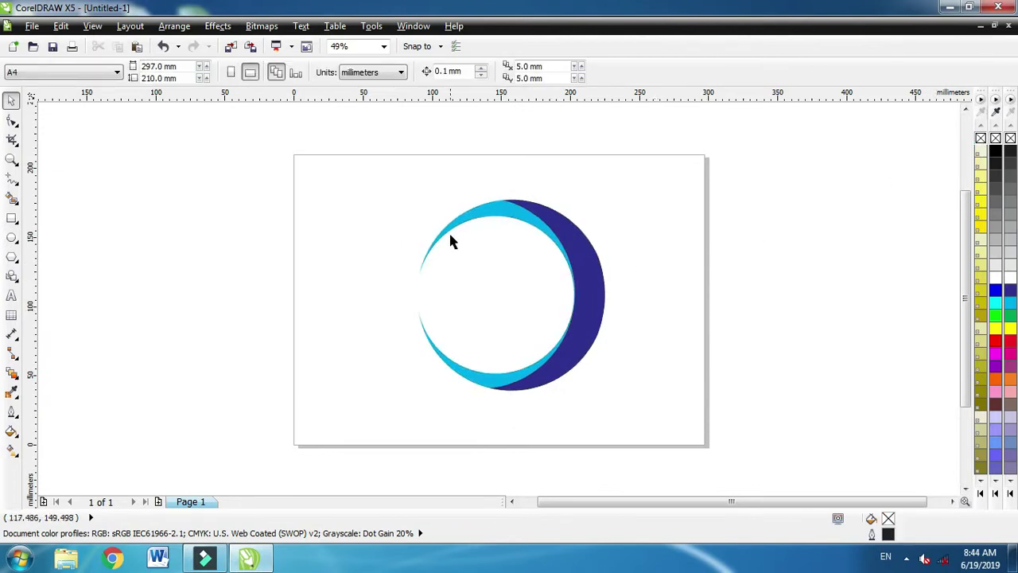
Apply a linear fountain fill running diagonally up to the right on the cyan shape, with cyan as its end colour.
click(470, 224)
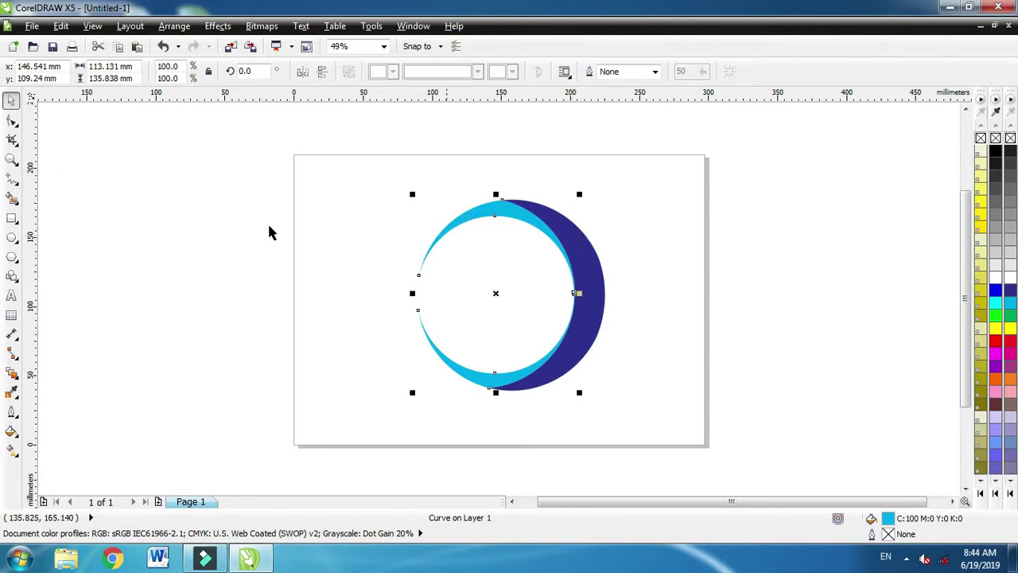
click(16, 436)
click(13, 450)
click(74, 450)
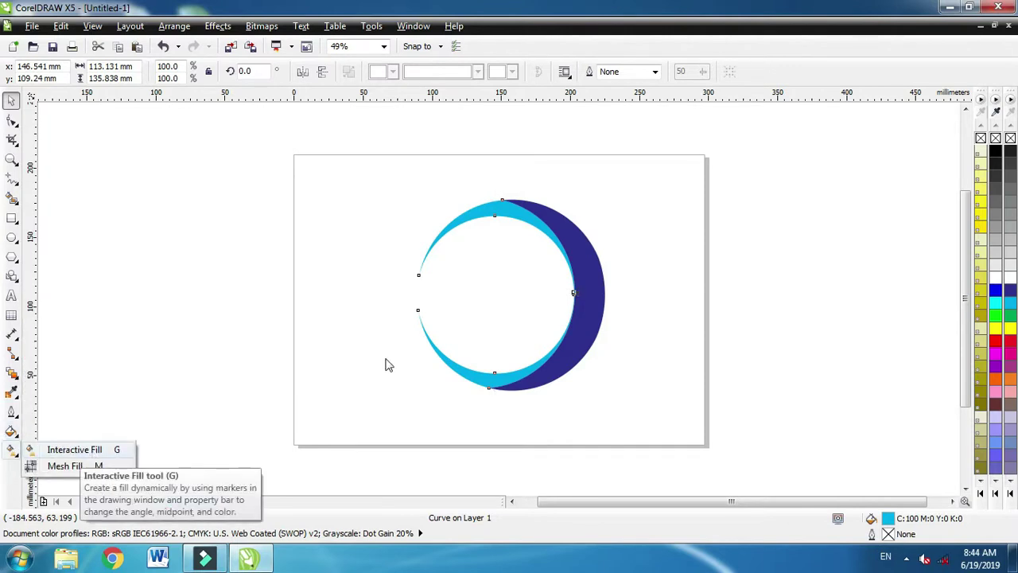
drag(582, 334, 667, 202)
click(191, 73)
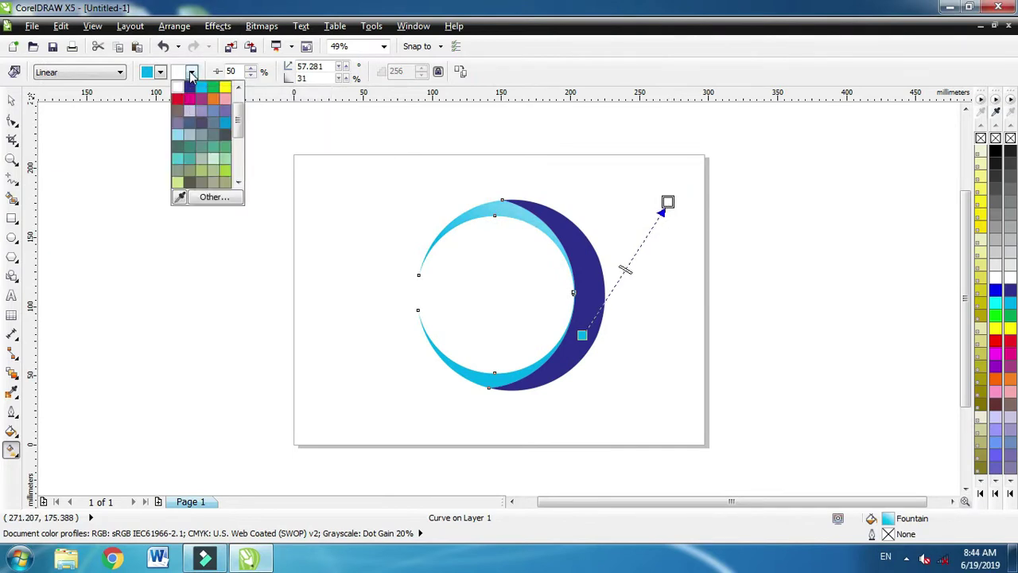
click(202, 86)
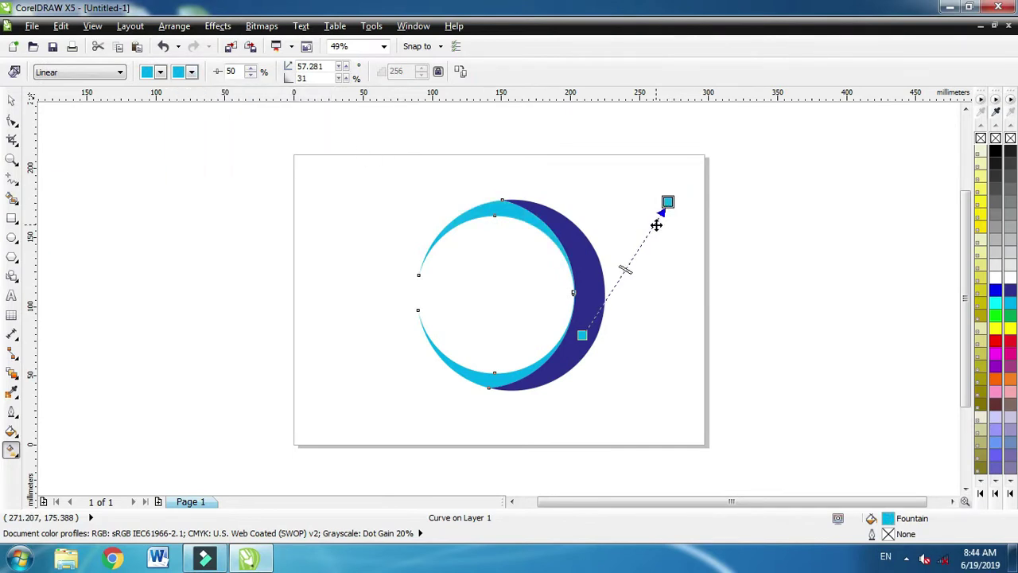
Apply a linear fountain fill to the dark blue crescent, running up and to the left from blue to white.
click(596, 270)
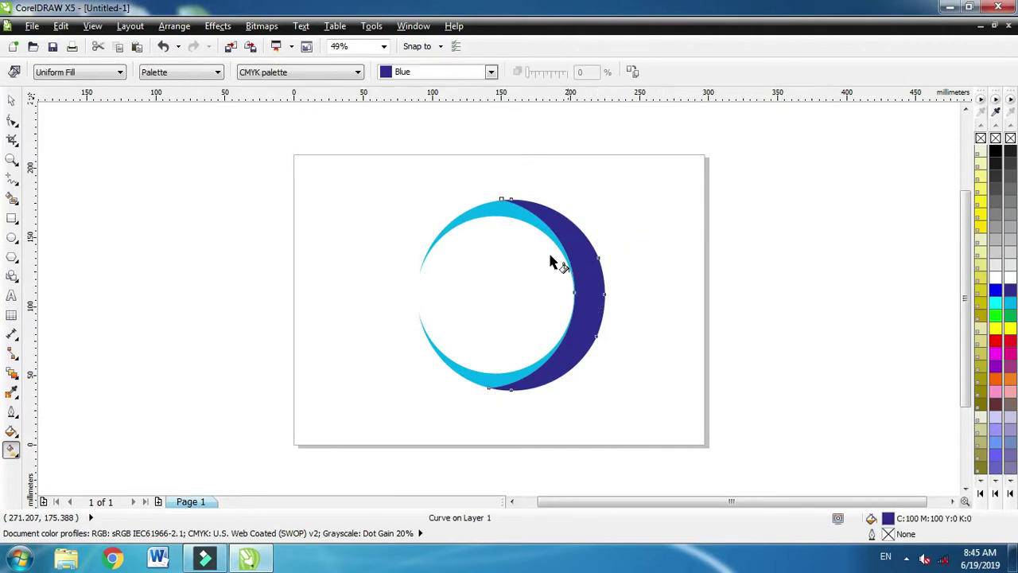
drag(594, 282, 595, 148)
drag(593, 282, 616, 366)
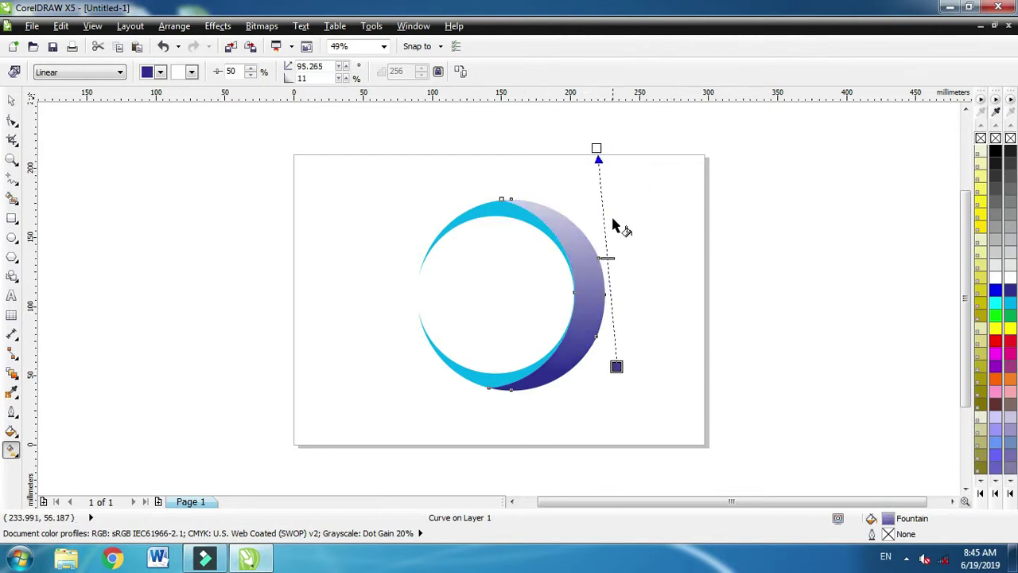
drag(597, 148, 527, 164)
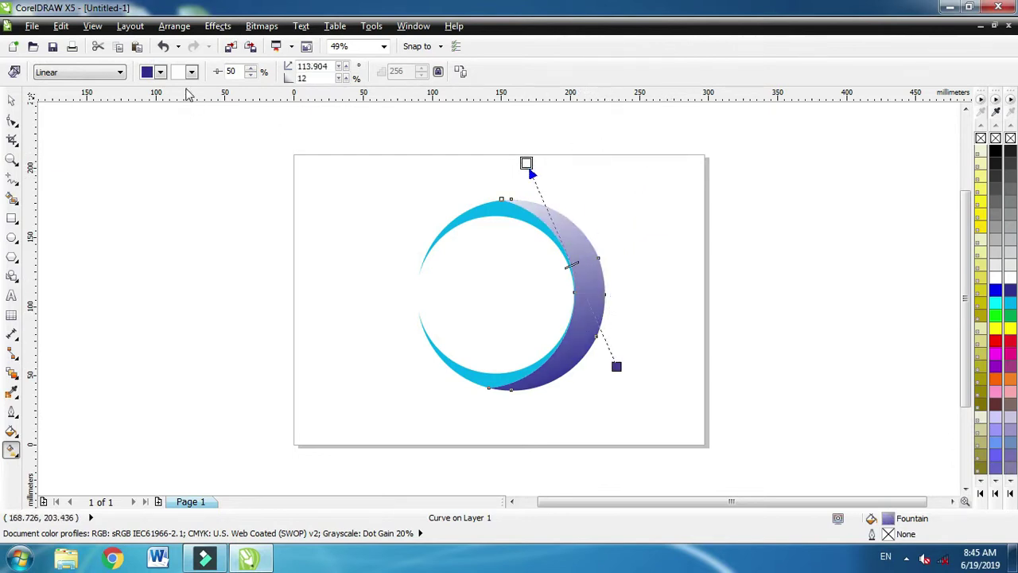
click(162, 76)
click(169, 93)
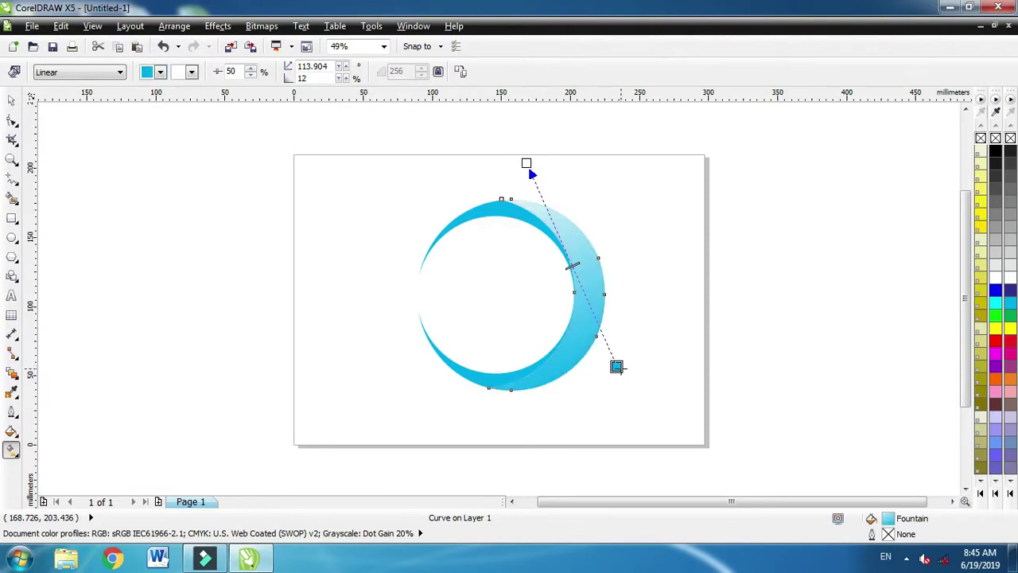
click(995, 290)
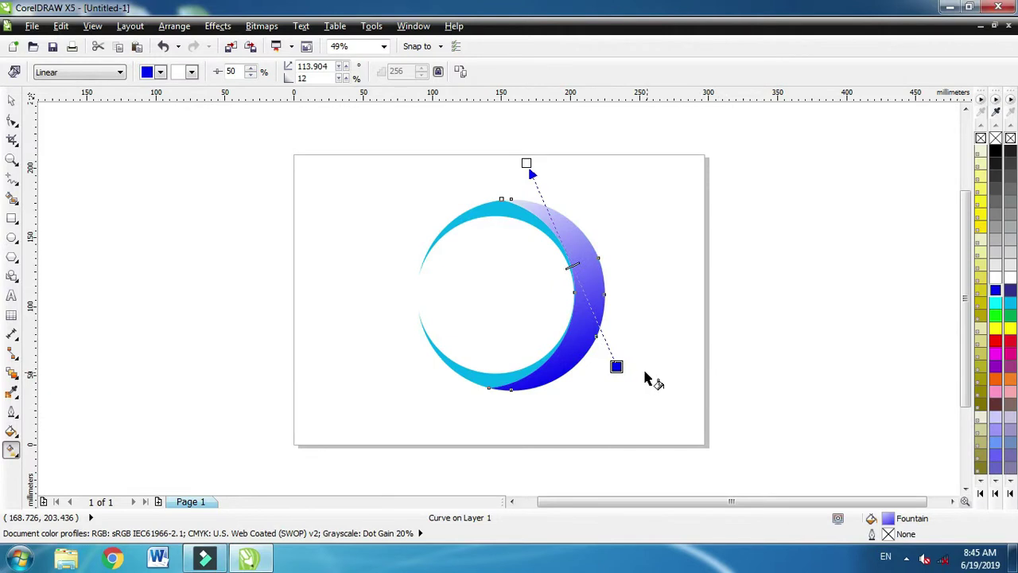
Adjust the blue crescent's gradient to run from lower right to upper left at about 115°, with the midpoint at about 71%.
drag(602, 362, 547, 391)
drag(597, 359, 574, 176)
drag(539, 280, 576, 211)
drag(574, 176, 591, 152)
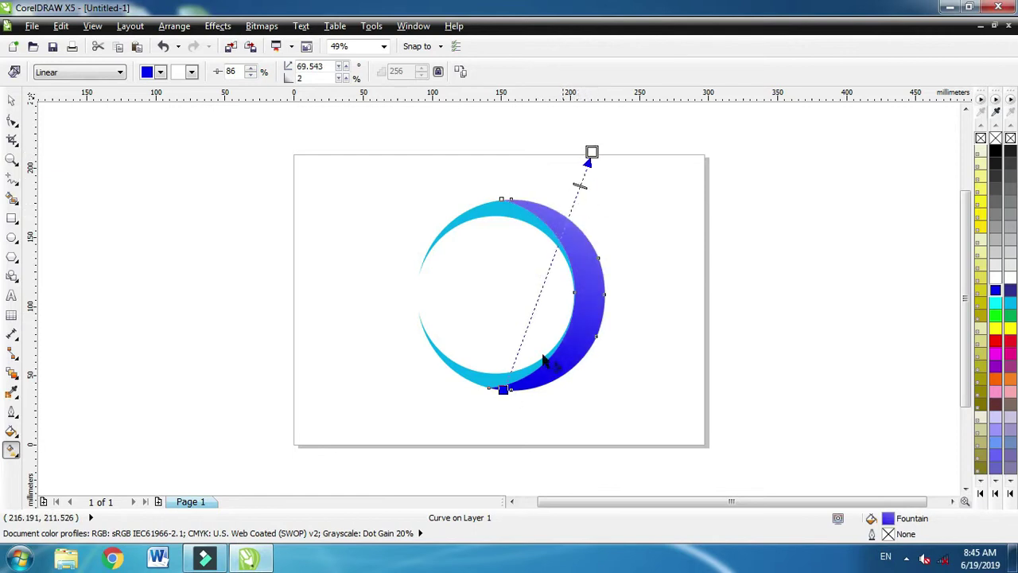
drag(507, 391, 601, 223)
drag(510, 391, 572, 352)
drag(600, 223, 498, 133)
drag(573, 352, 635, 372)
drag(548, 189, 558, 202)
drag(504, 142, 527, 142)
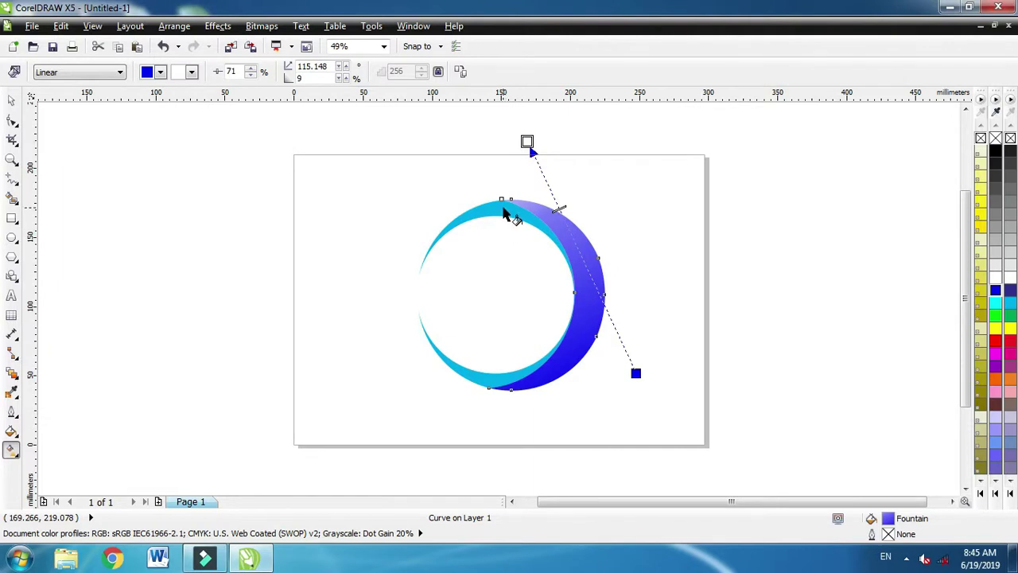
Redirect the cyan shape's gradient from lower right to upper left, with bright cyan as start colour and darker cyan as end colour.
click(502, 218)
drag(582, 335, 646, 360)
drag(667, 202, 493, 269)
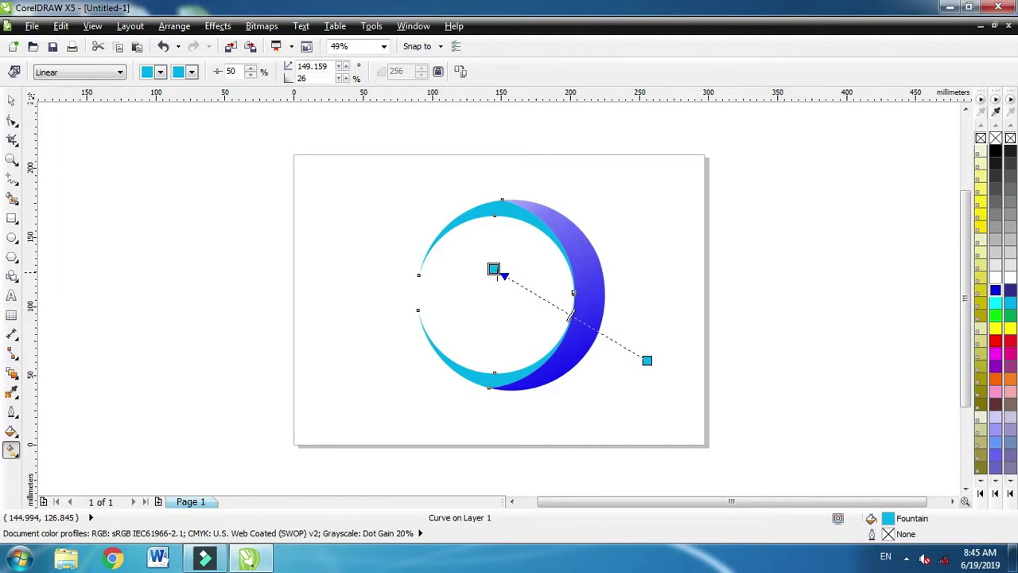
click(995, 302)
click(493, 268)
click(995, 278)
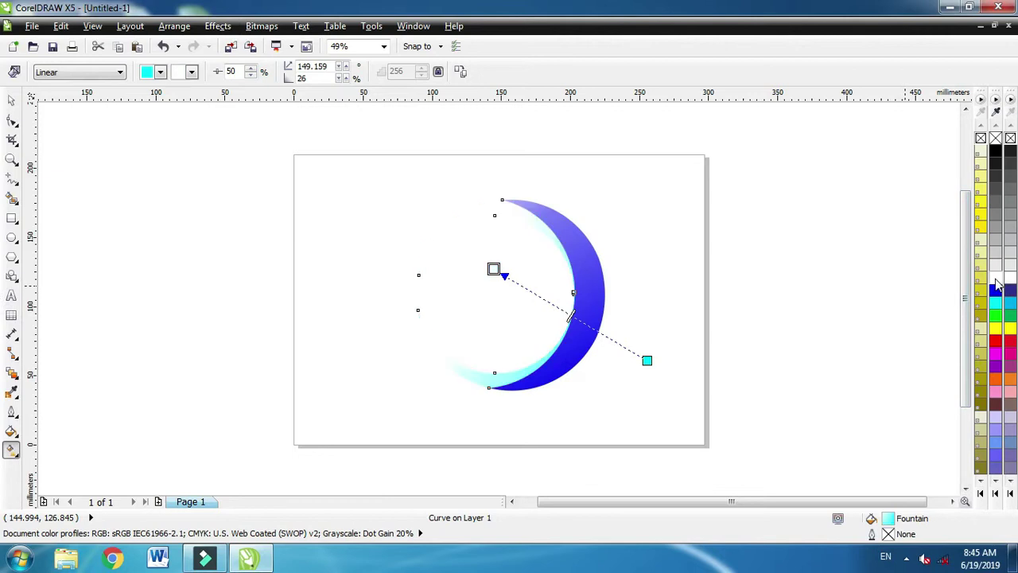
click(1010, 303)
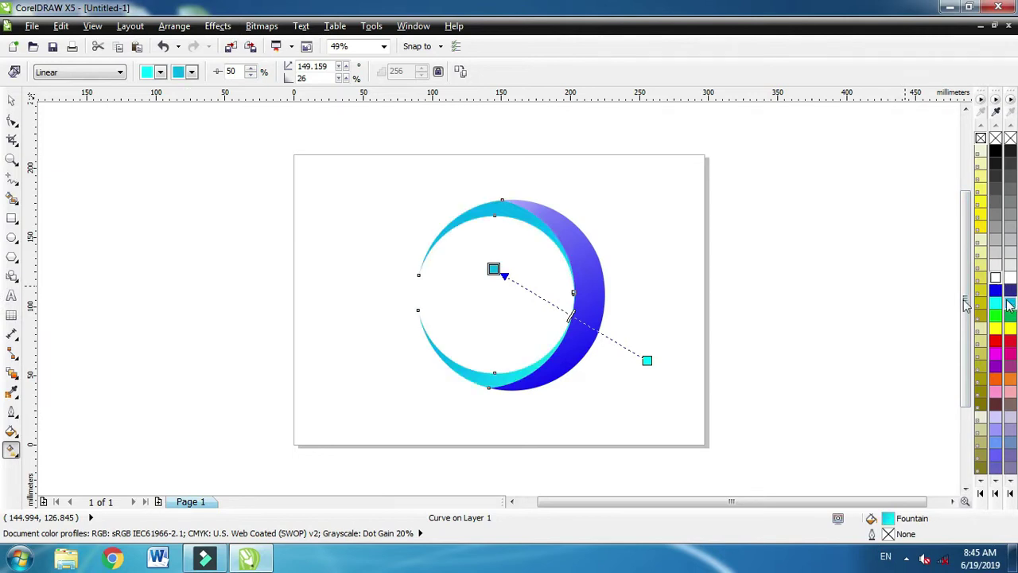
Shorten the cyan shape's gradient to an angle of about 121° and shift it inside the ring's upper right part.
drag(493, 268, 575, 246)
click(592, 271)
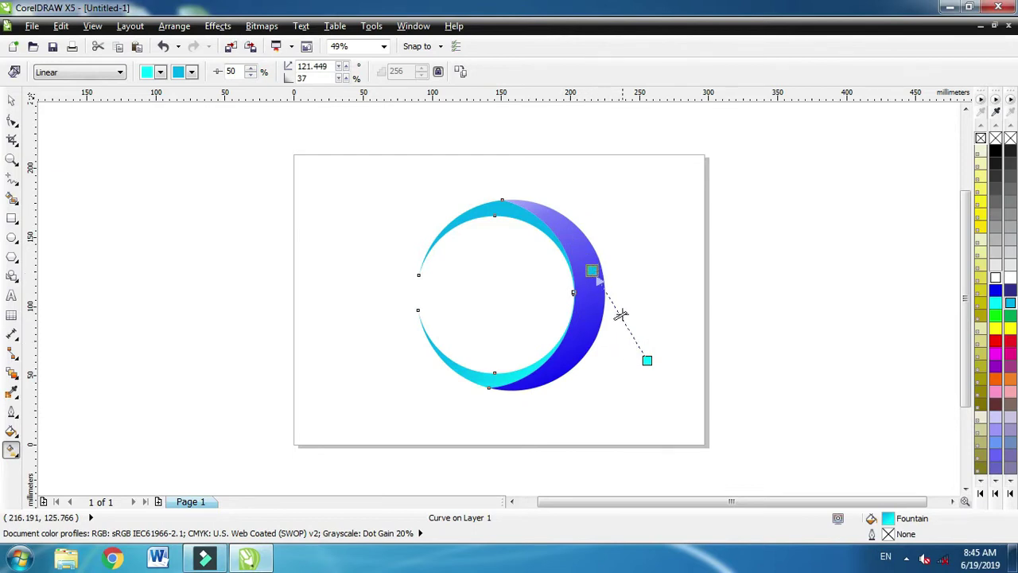
drag(619, 311, 535, 252)
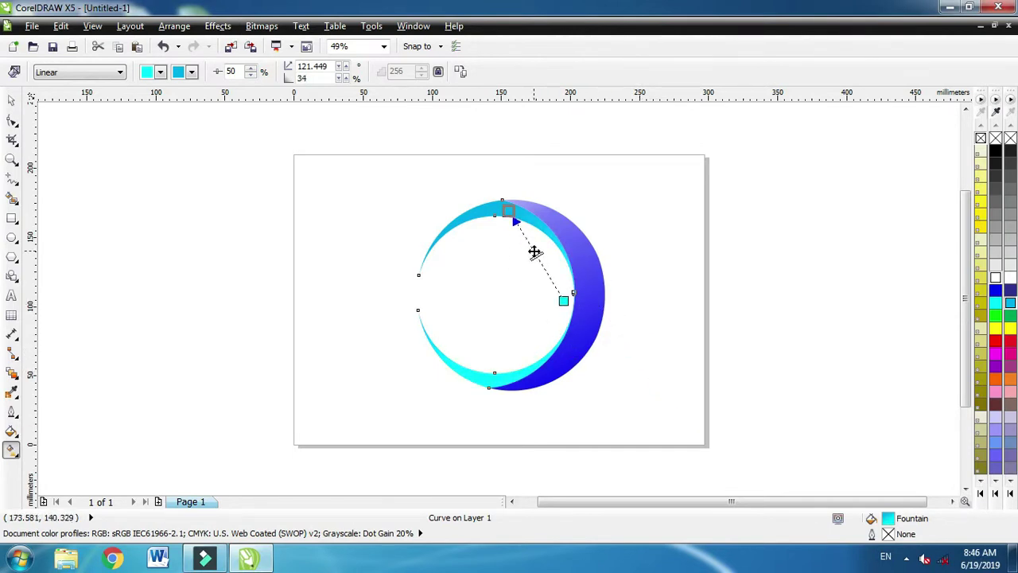
drag(534, 252, 537, 258)
Select the cyan and blue shapes and group them.
click(12, 101)
drag(316, 179, 668, 459)
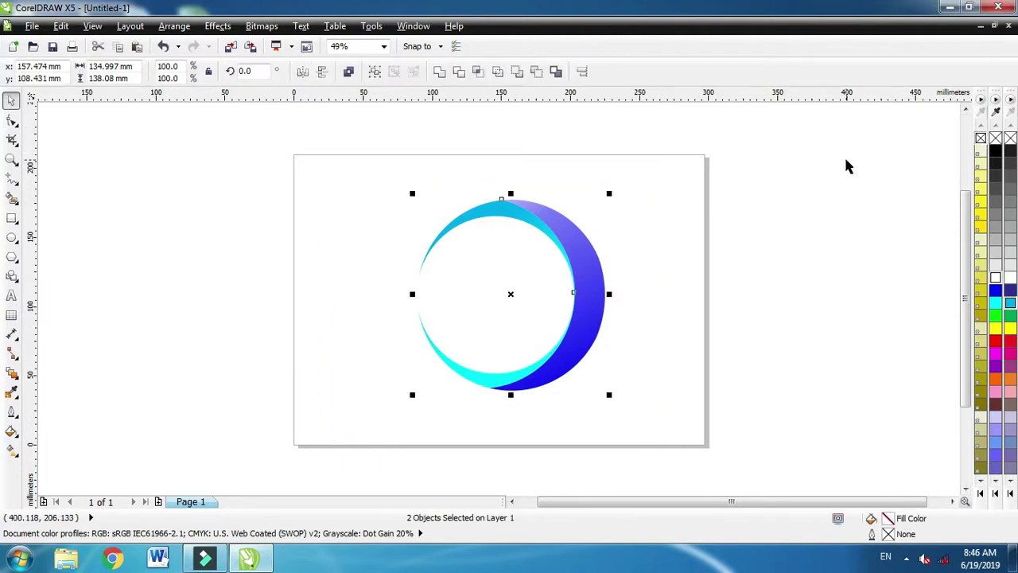
key(ctrl+g)
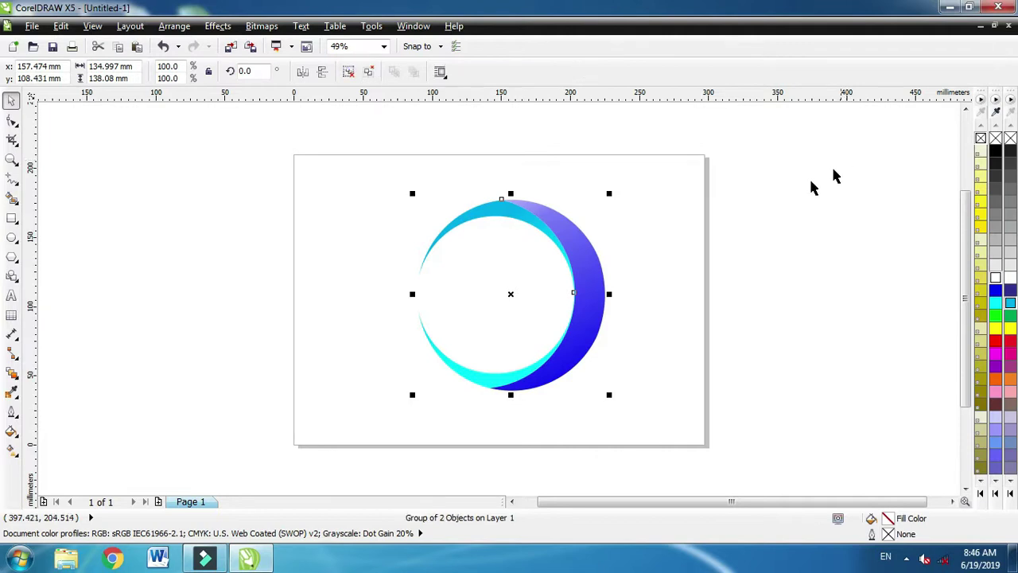
click(760, 285)
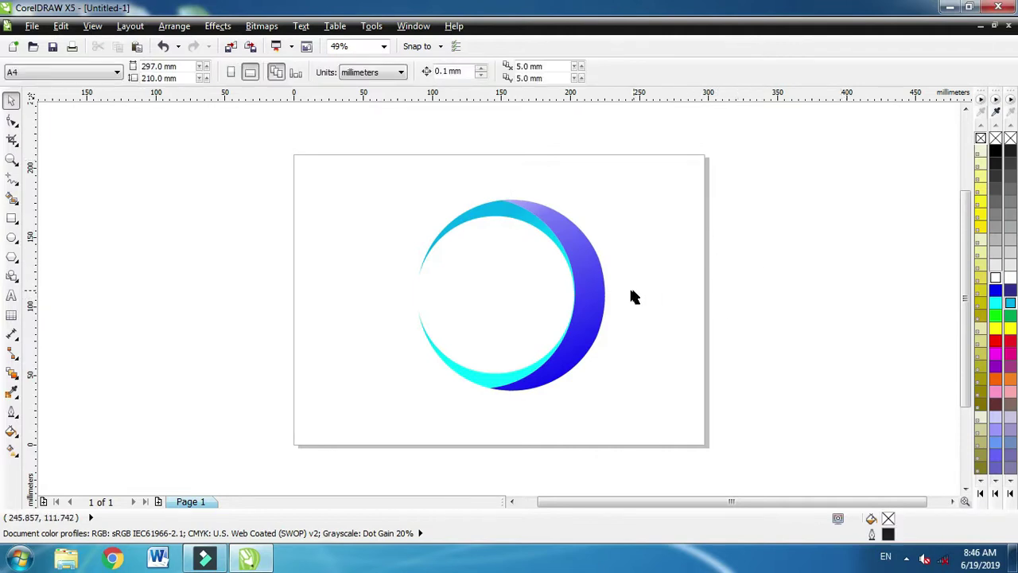
Try rotating the ring group by 180° and mirroring it vertically and horizontally.
click(591, 299)
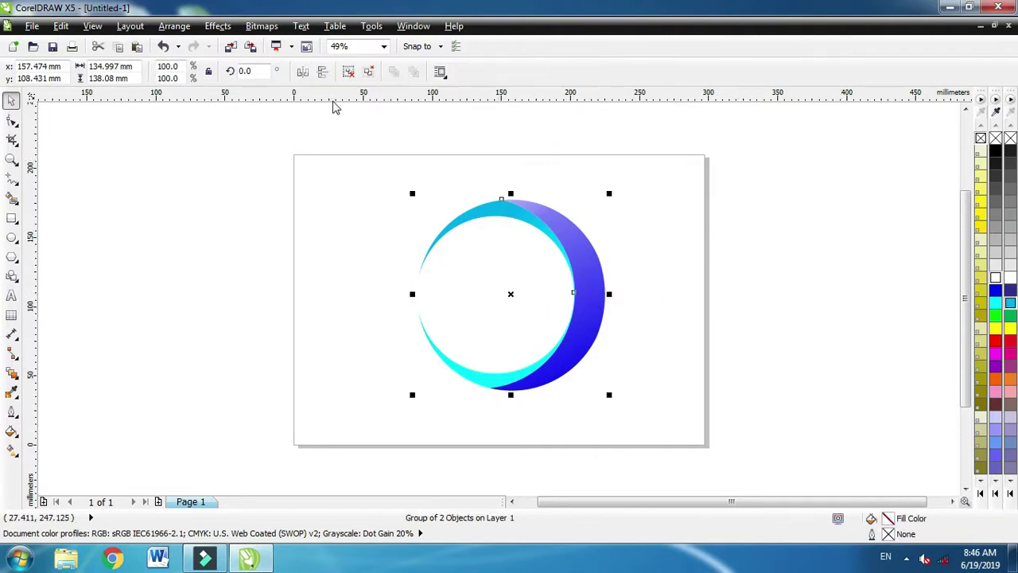
double_click(260, 72)
text(180)
key(Return)
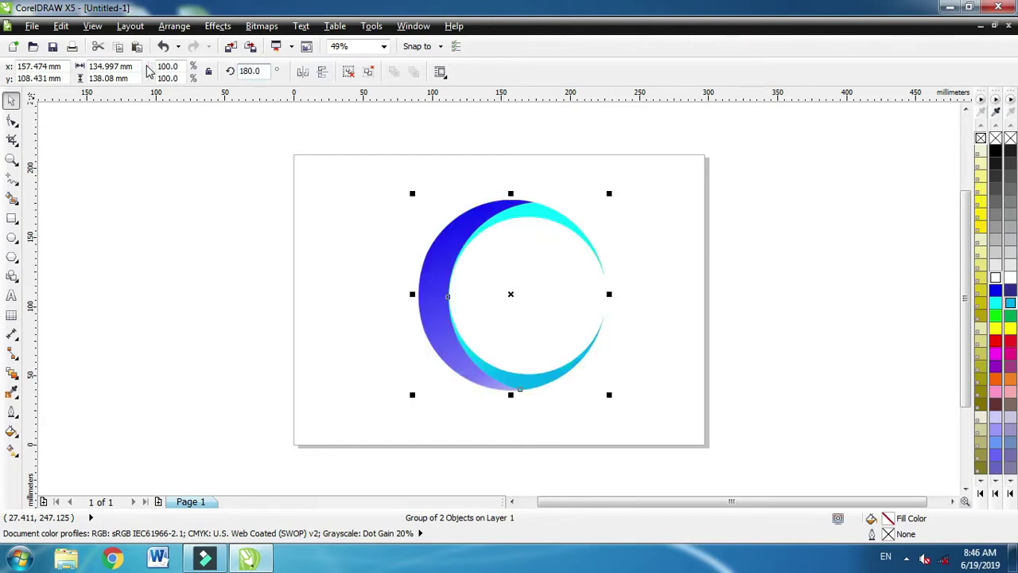
click(323, 72)
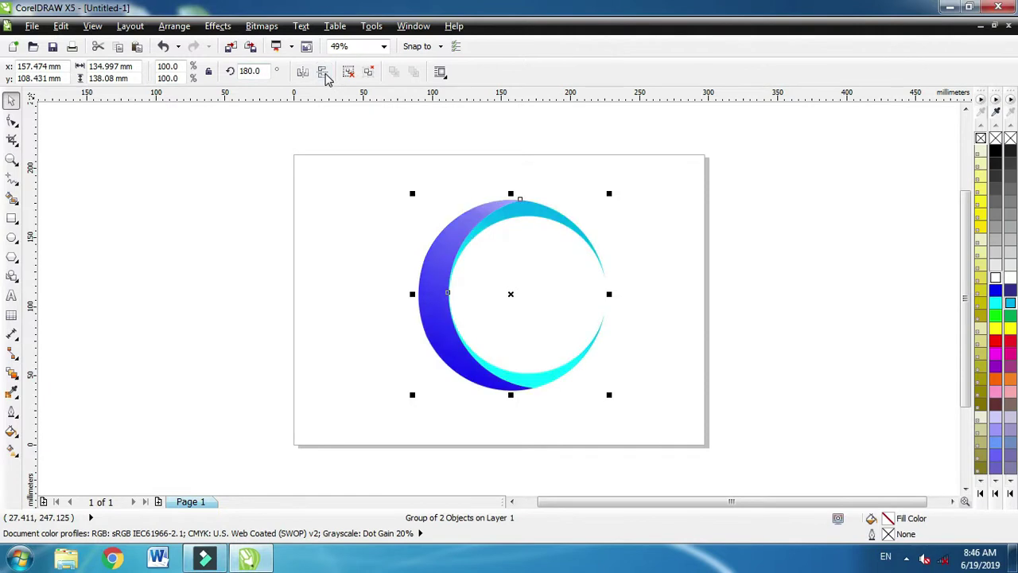
click(302, 72)
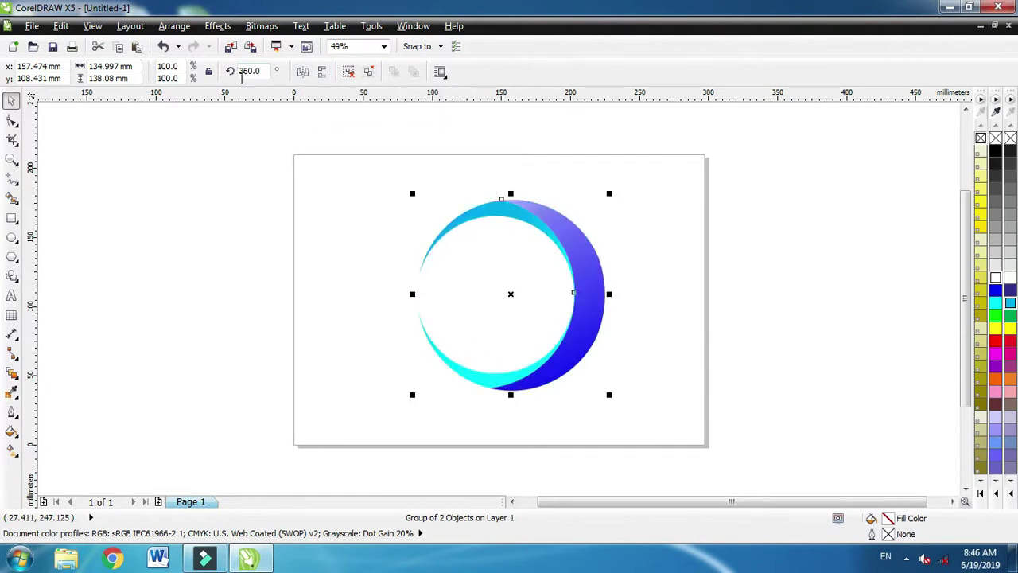
Rotate the ring group to 90°, mirror it vertically and stretch it downward to a height of about 143 mm.
click(264, 71)
text(90)
key(Return)
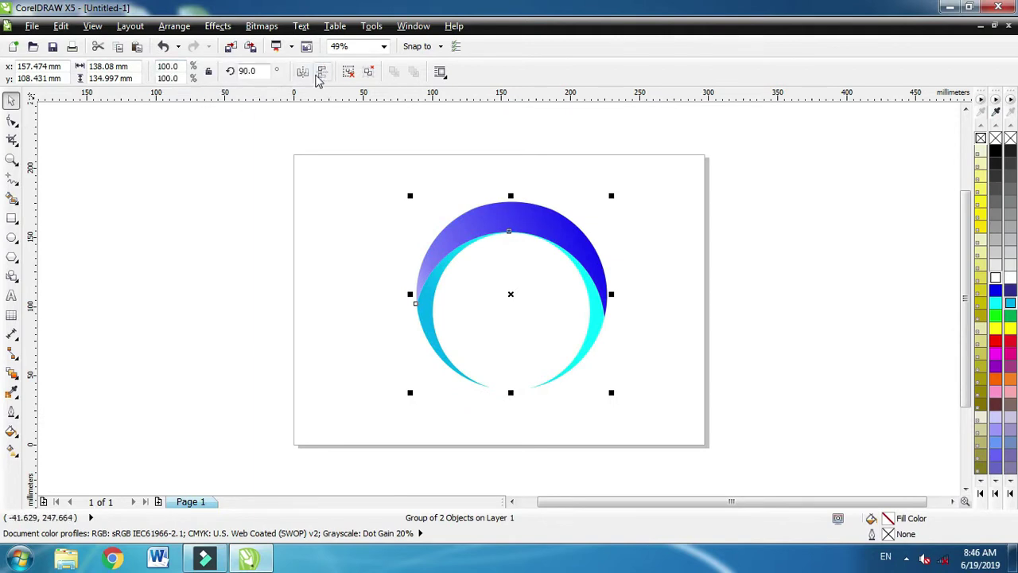
click(323, 72)
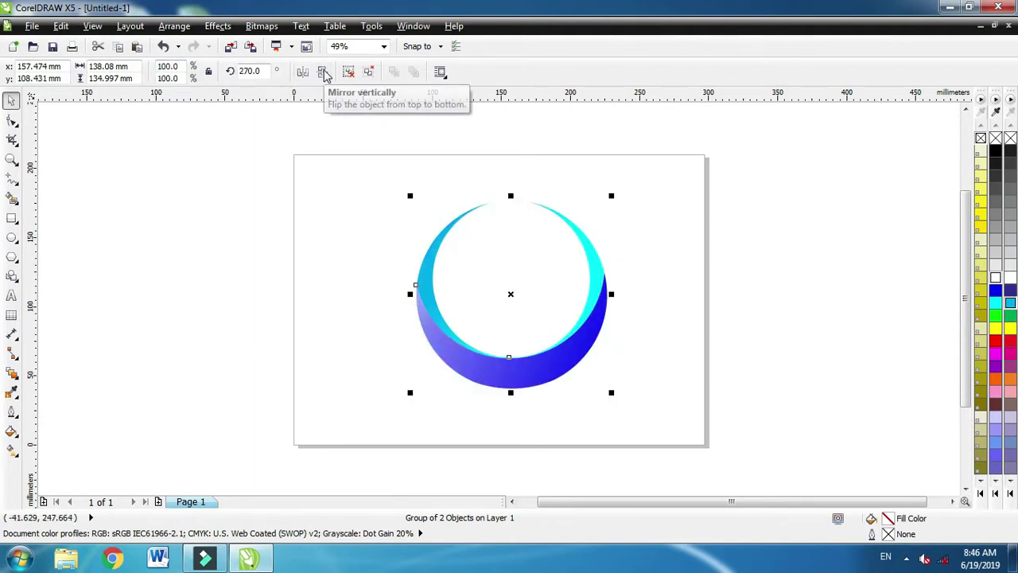
mouse_move(510, 392)
mouse_down()
mouse_move(515, 417)
mouse_move(510, 398)
mouse_up()
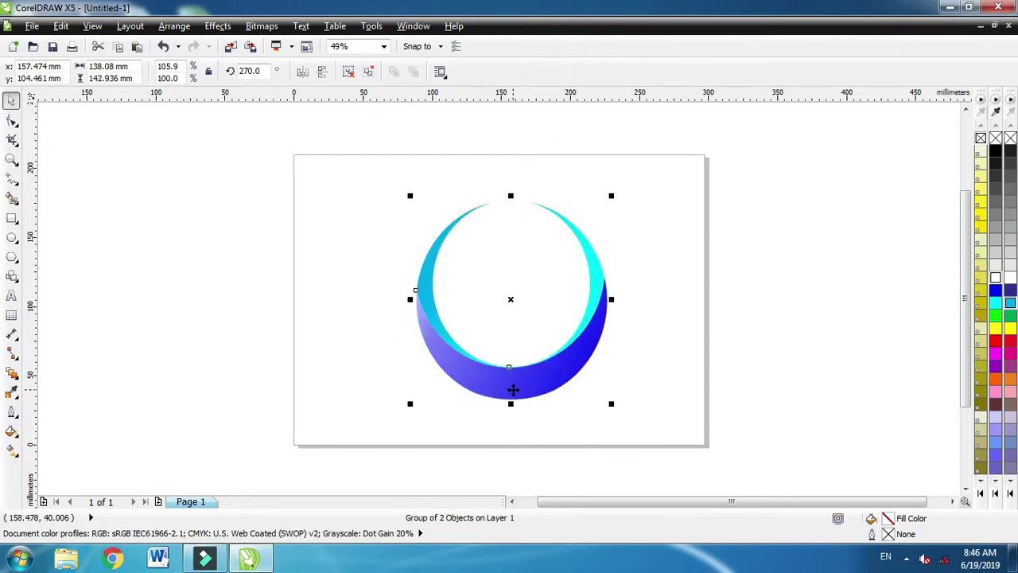
Duplicate the ring group on both sides of the original, one copy to the right and one to the left.
click(517, 432)
click(514, 390)
drag(517, 388, 740, 400)
Rotate the left ring copy to about 31° so its opening faces the lower left.
click(346, 368)
click(352, 360)
drag(400, 400, 459, 171)
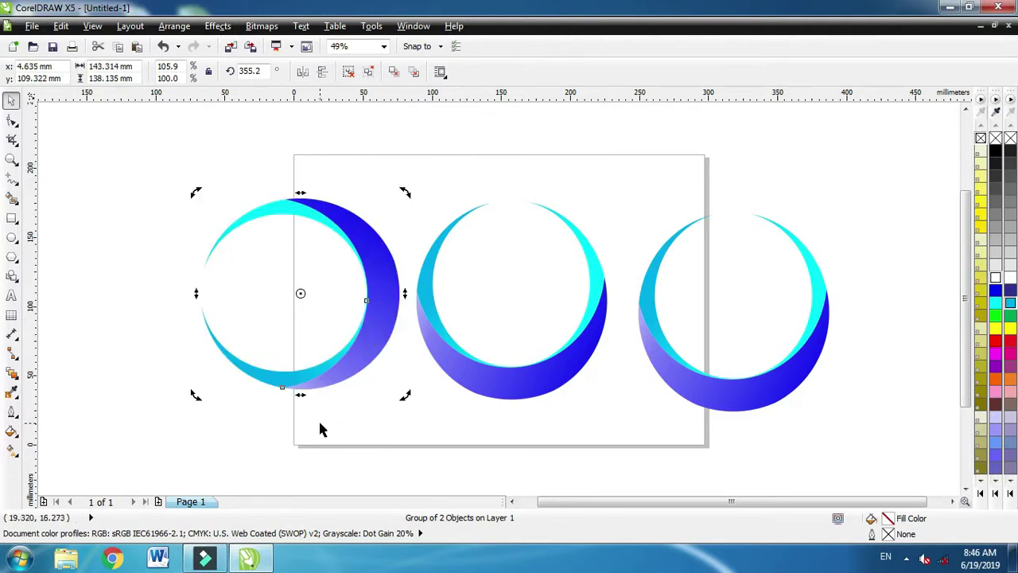
drag(411, 400, 433, 320)
Rotate the right ring copy to about 148° so its opening faces the lower right.
click(756, 379)
click(762, 376)
drag(832, 209, 741, 440)
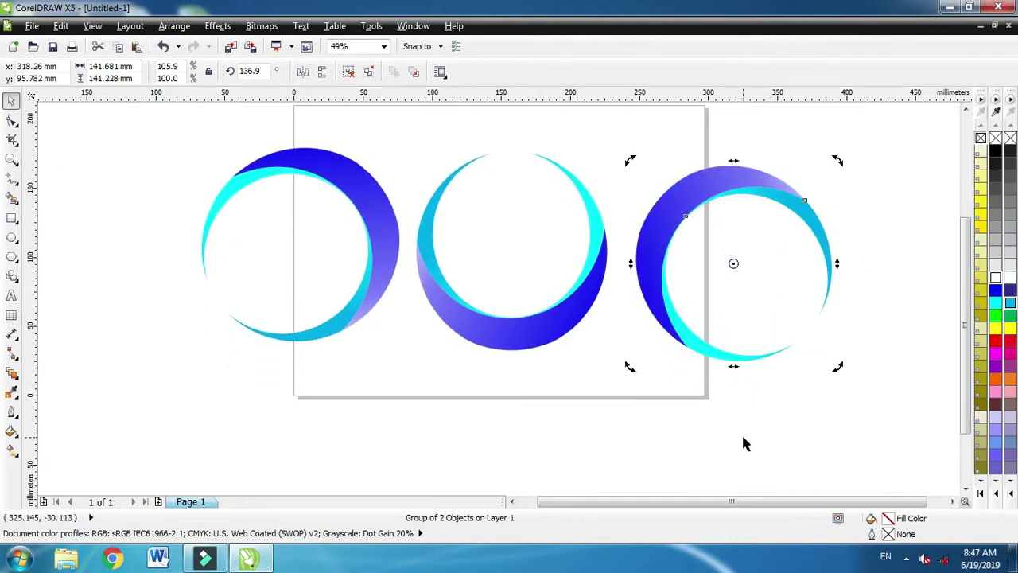
drag(628, 368, 654, 387)
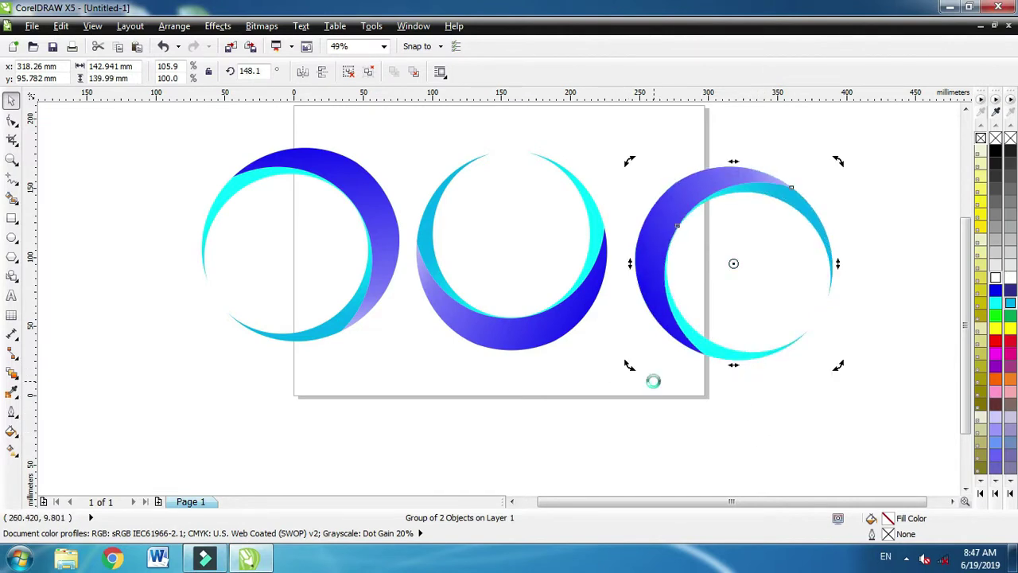
Move the right ring copy over the lower right part of the middle ring so the two overlap.
scroll(652, 383, up, 1)
click(598, 390)
drag(648, 346, 530, 379)
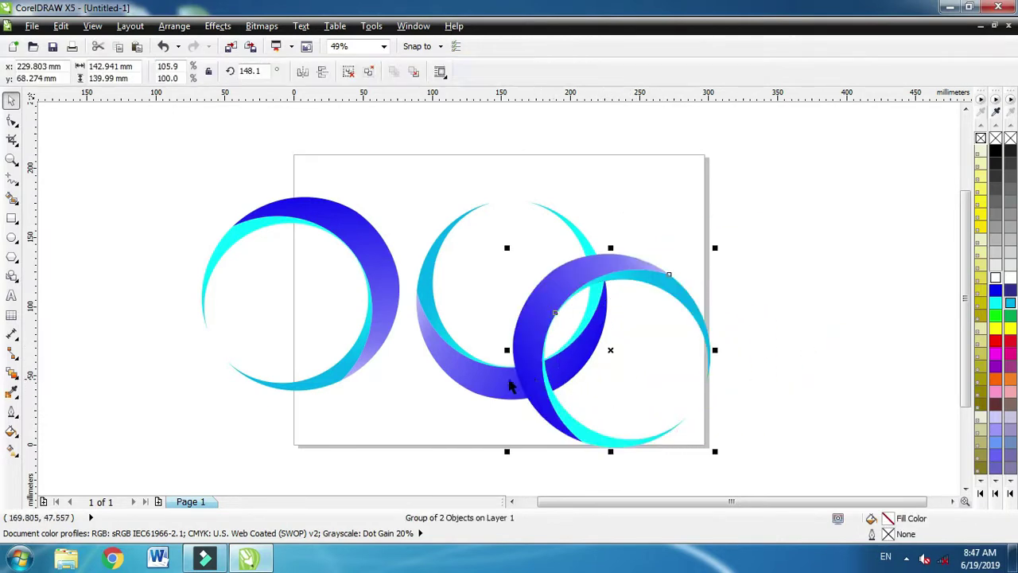
drag(529, 325, 513, 326)
Move the left ring copy over the lower left part of the middle ring so all three rings interlock.
drag(371, 263, 500, 330)
click(525, 339)
drag(530, 347, 536, 345)
Fine-tune the rotation of the lower left ring to about 21° and the lower right ring to about 154.5°.
click(540, 350)
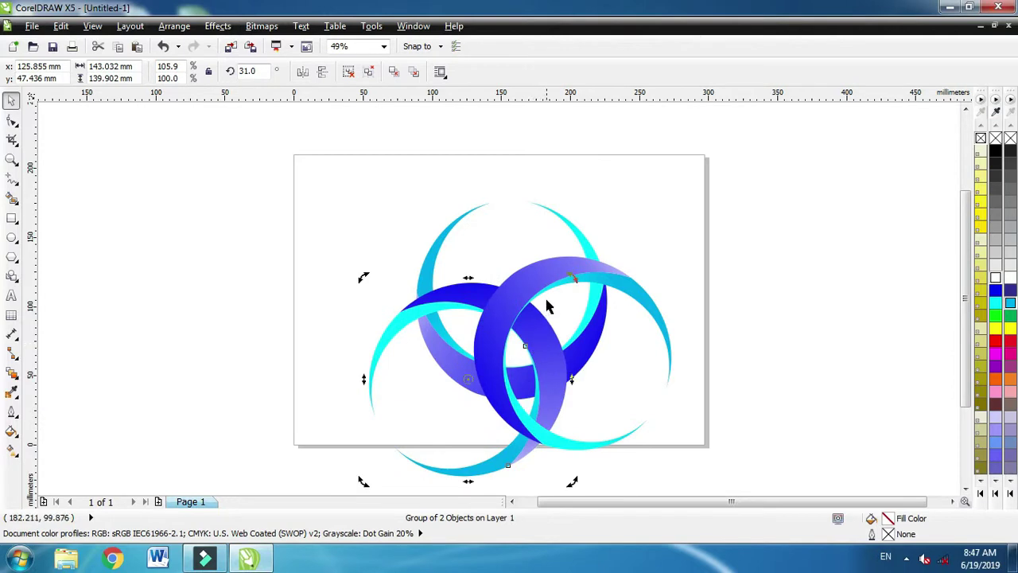
drag(572, 281, 612, 286)
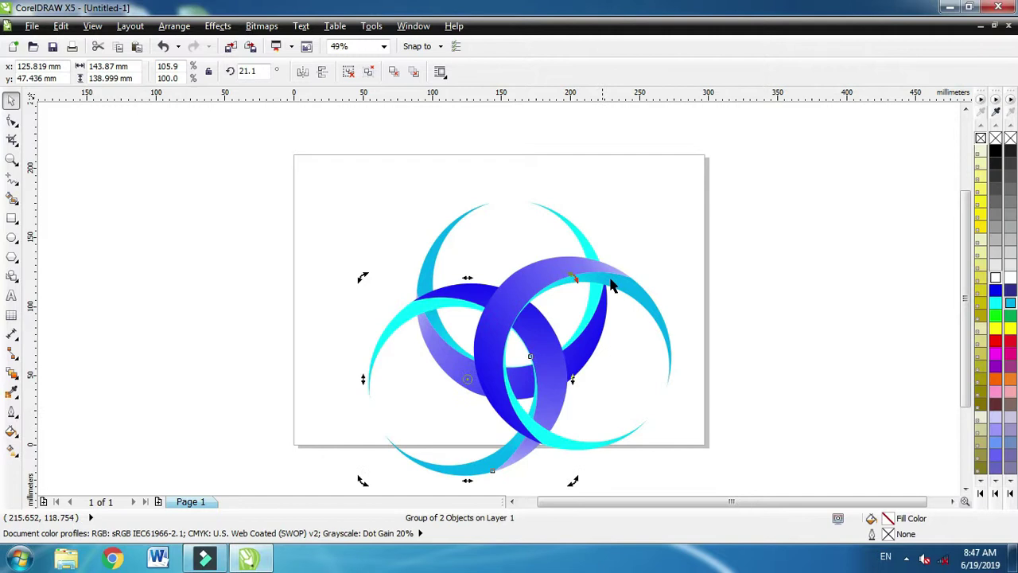
click(612, 286)
click(609, 284)
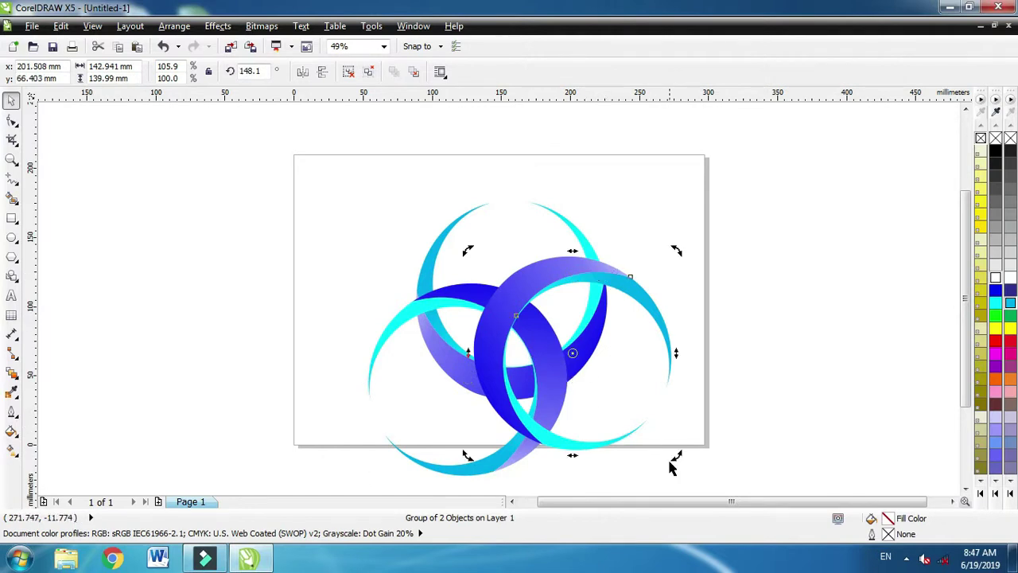
drag(677, 457, 694, 453)
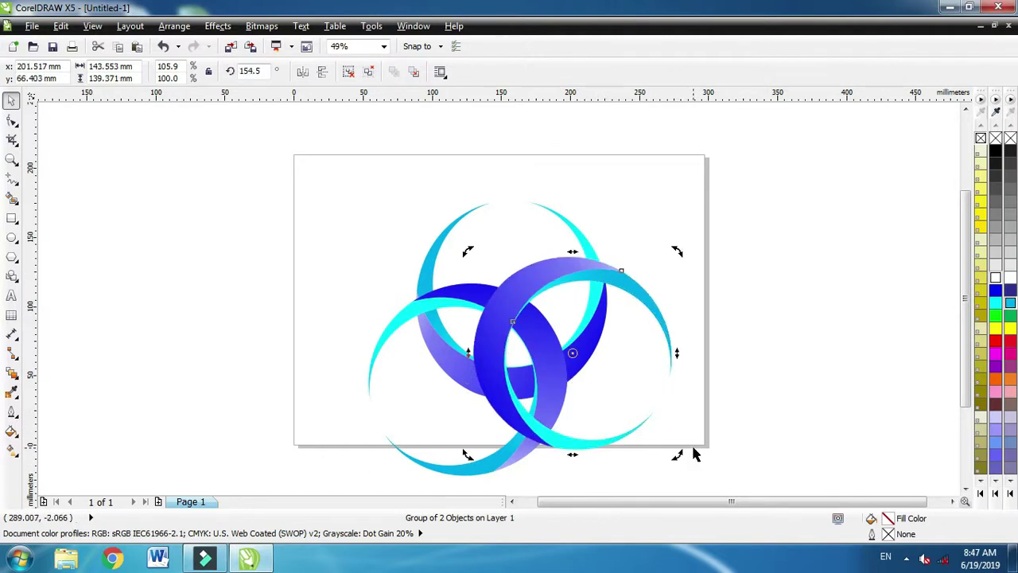
click(775, 407)
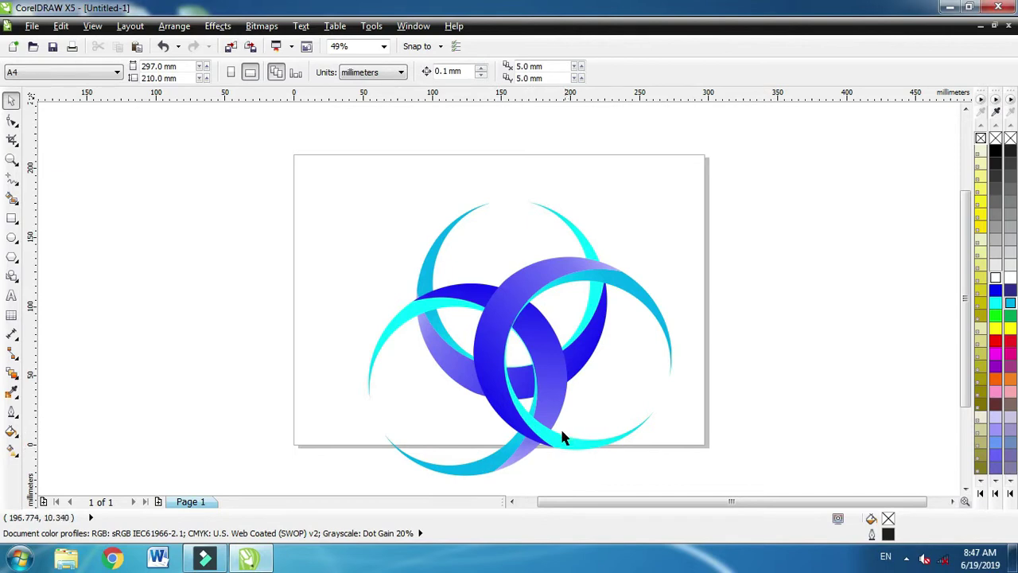
Scale the three rings together down to about 182 mm wide and move them to the middle of the page.
mouse_move(266, 137)
mouse_down()
mouse_move(431, 379)
mouse_move(588, 484)
mouse_move(716, 486)
mouse_up()
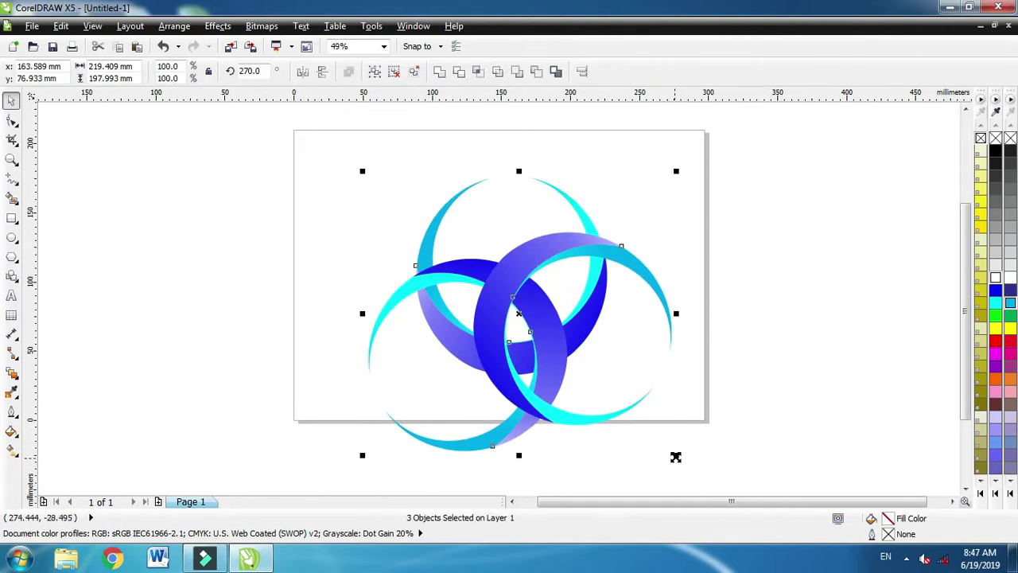
drag(675, 452, 650, 431)
drag(524, 322, 500, 281)
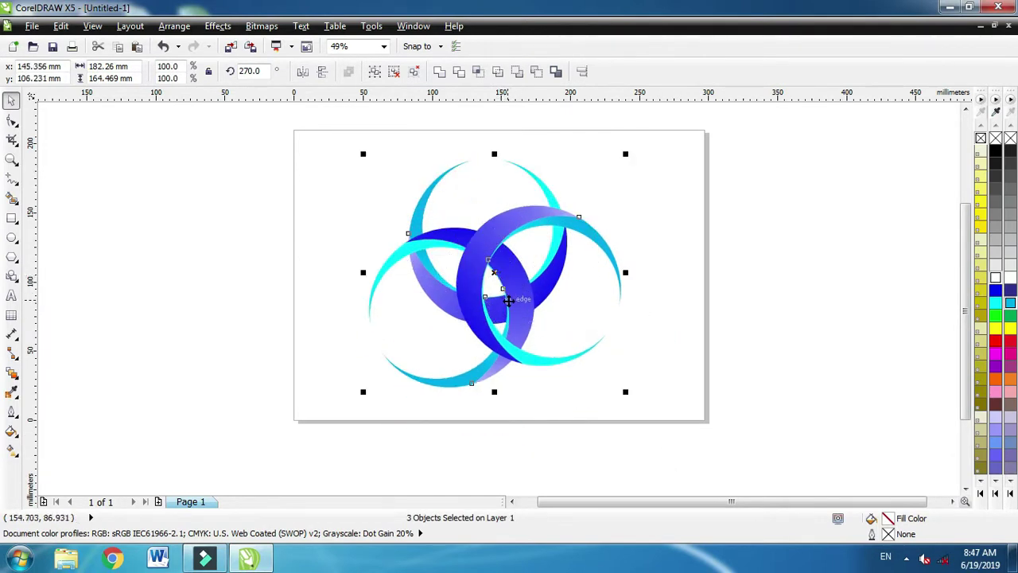
scroll(505, 297, up, 1)
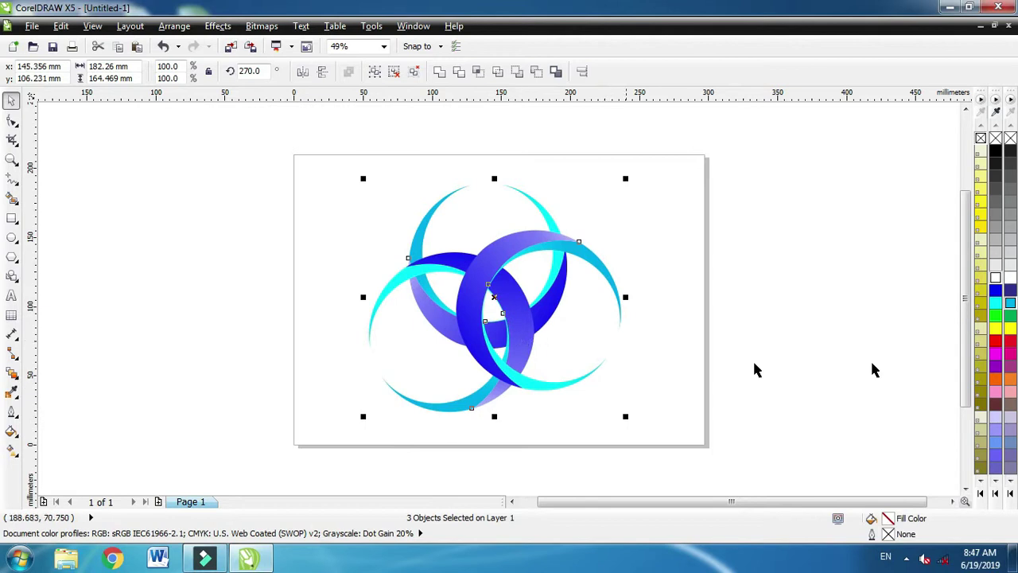
click(807, 334)
key(F4)
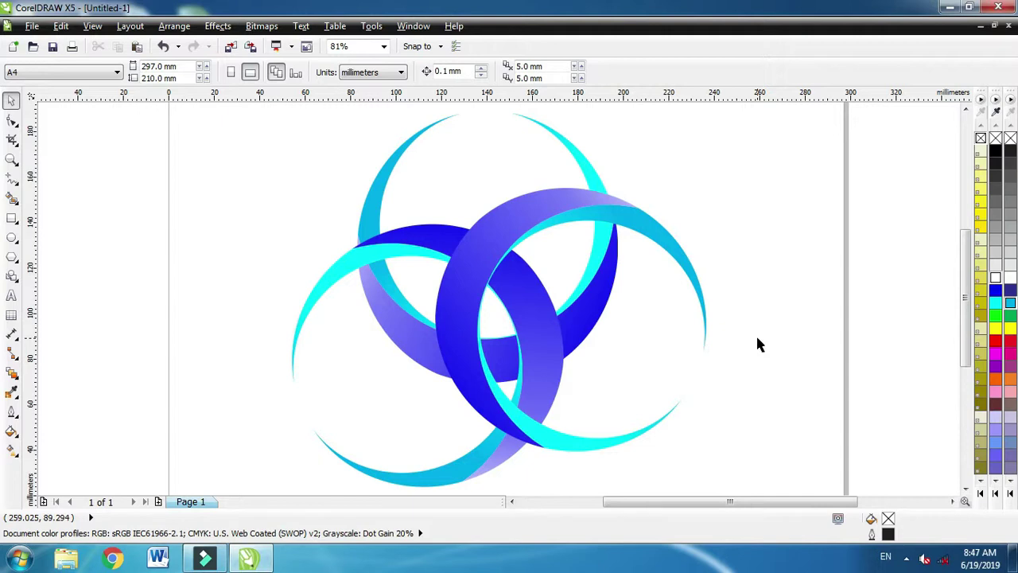
Create a page-sized rectangle behind the rings and give it a light grey #CCCCCC fill and outline.
key(shift+F4)
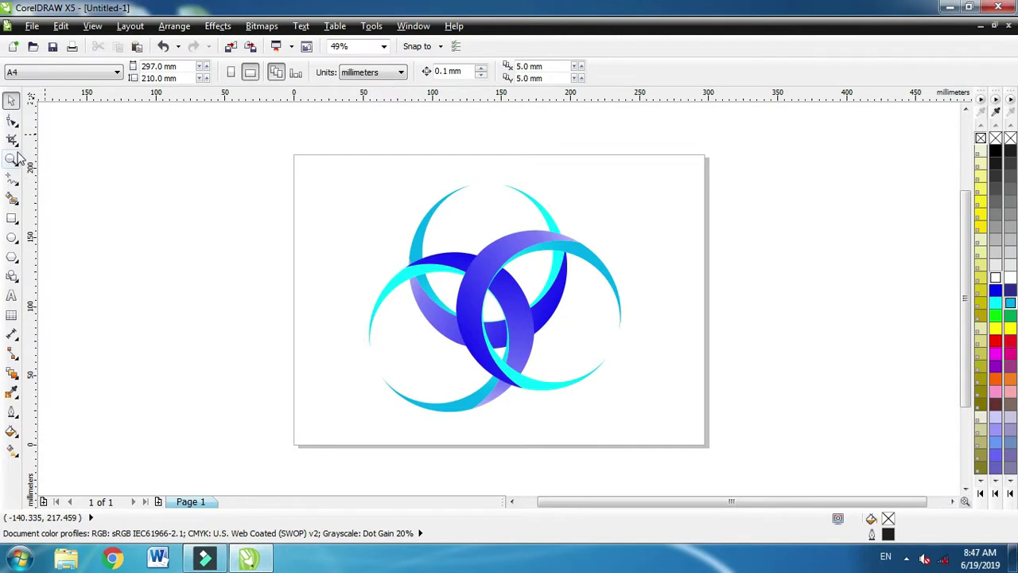
click(12, 218)
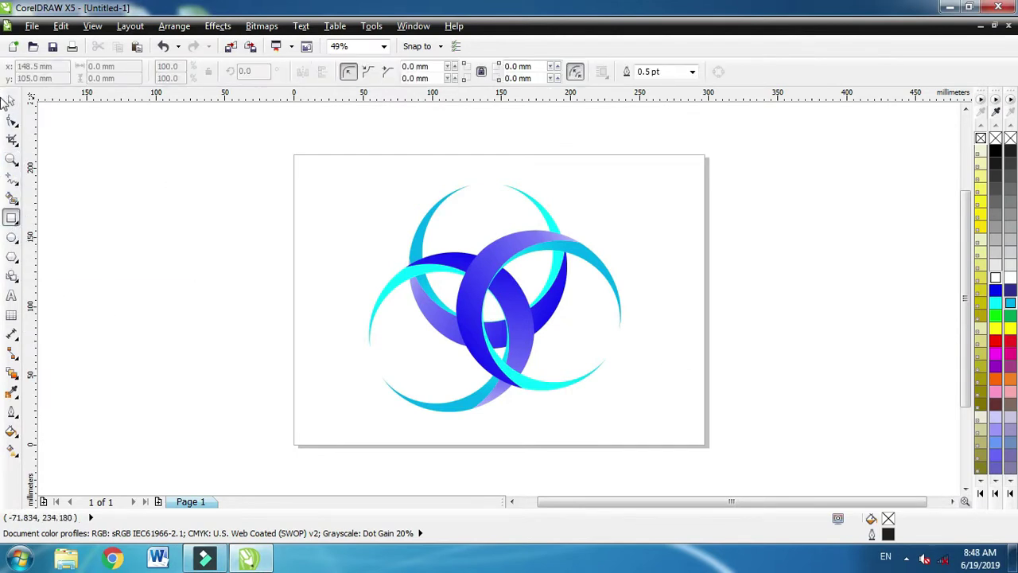
double_click(11, 218)
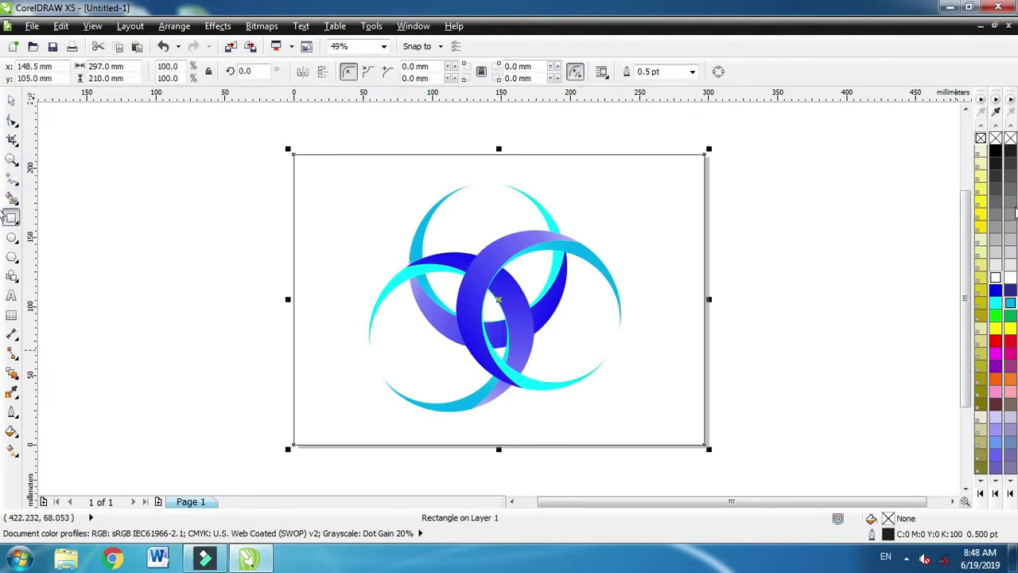
click(994, 155)
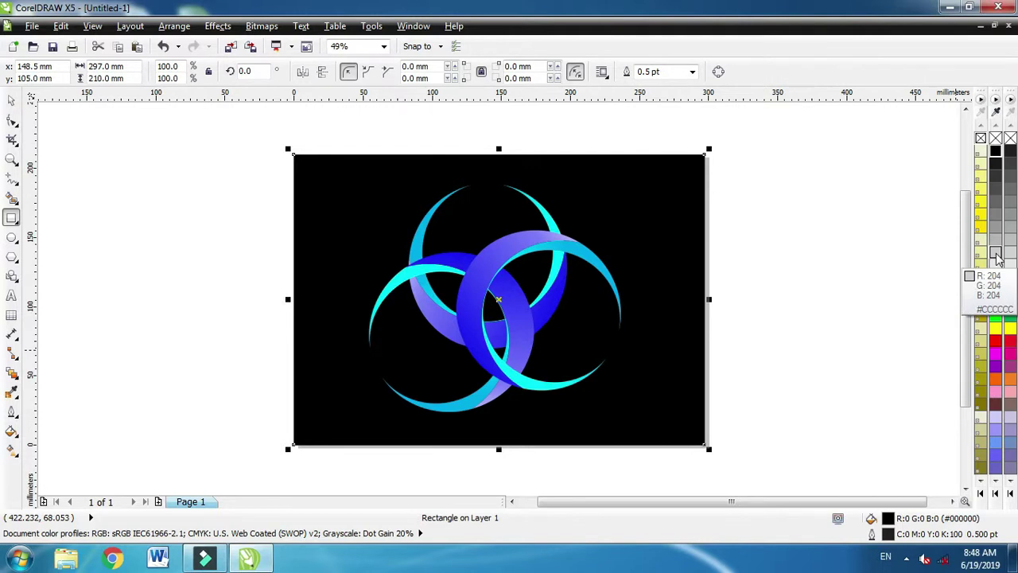
click(994, 232)
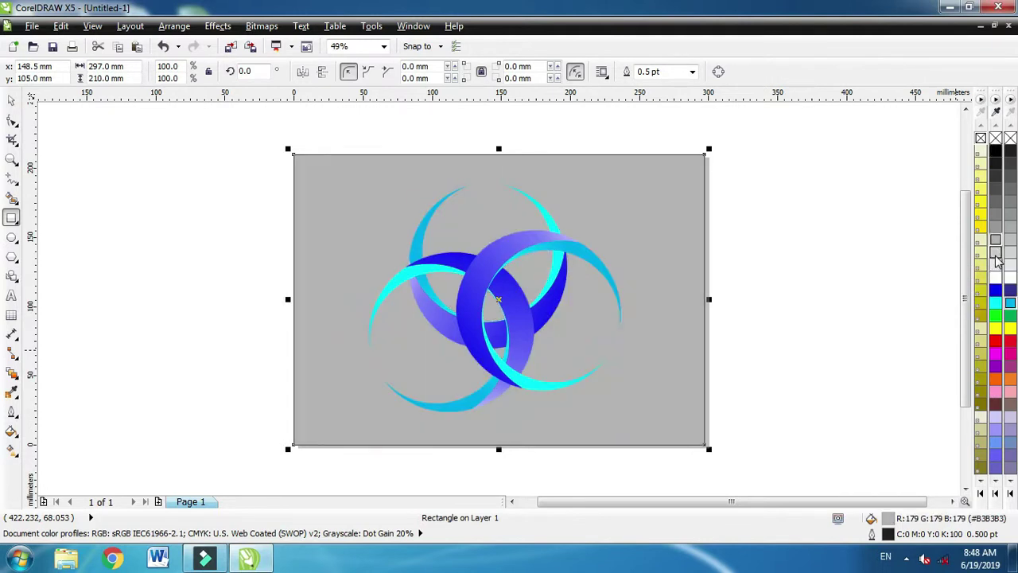
click(994, 276)
click(999, 273)
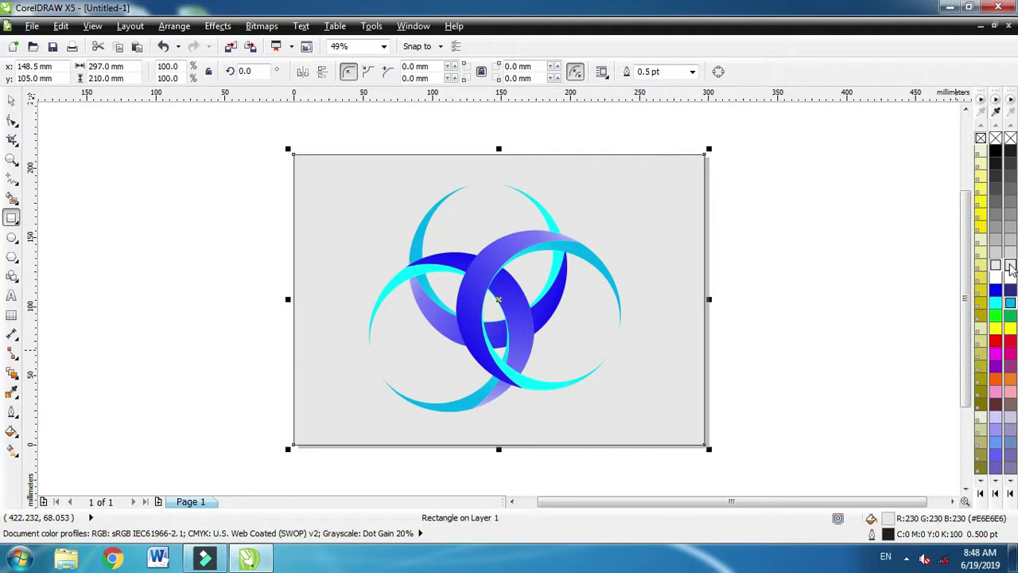
click(998, 254)
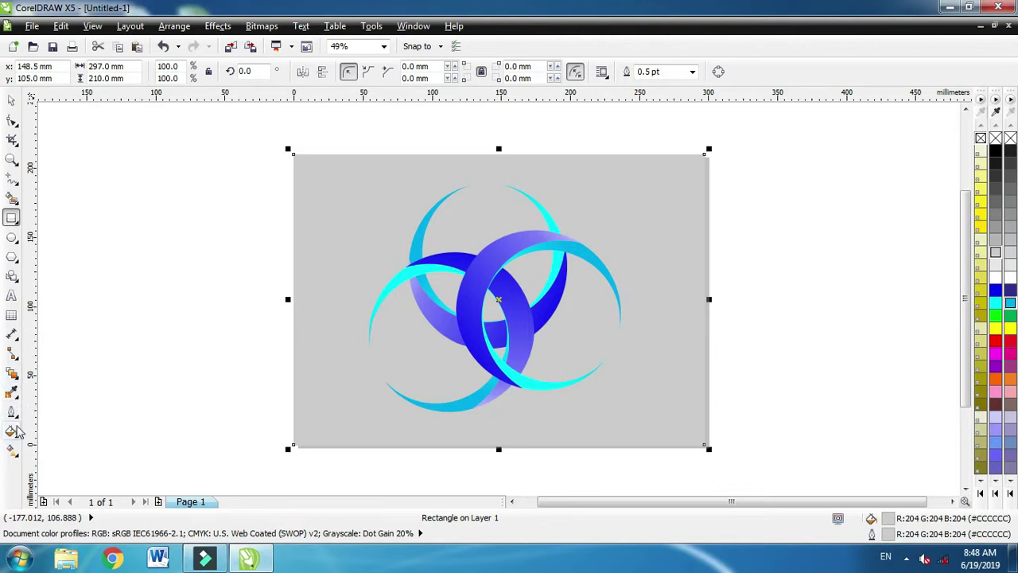
Apply a radial transparency to the background rectangle, centred near the middle of the rings.
click(17, 436)
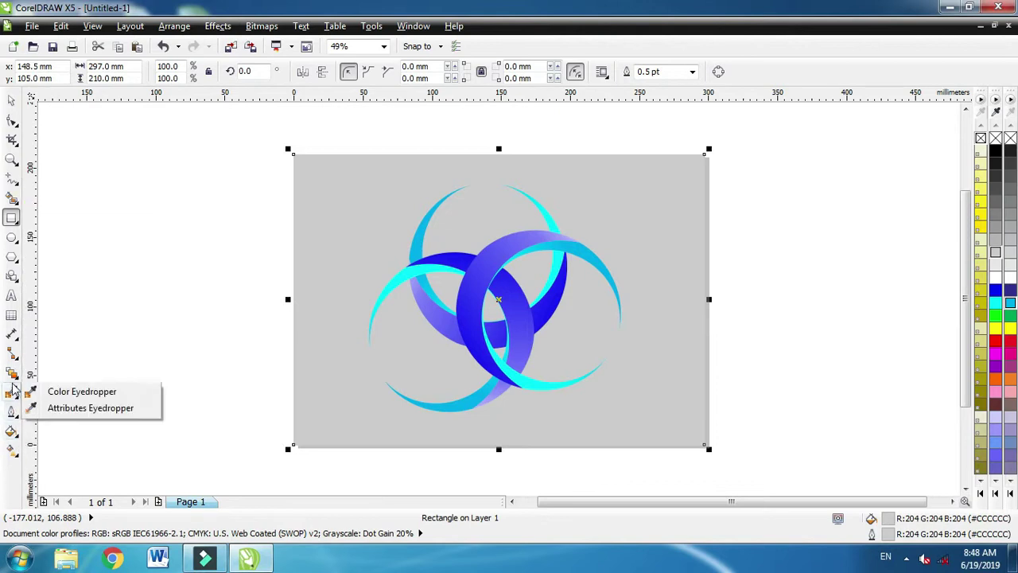
mouse_move(11, 372)
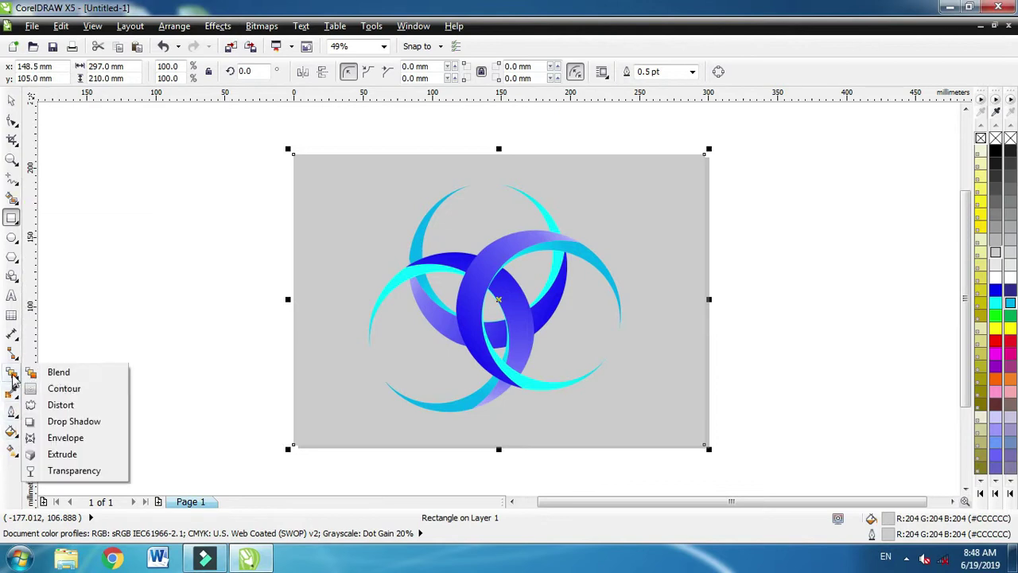
click(76, 472)
click(94, 72)
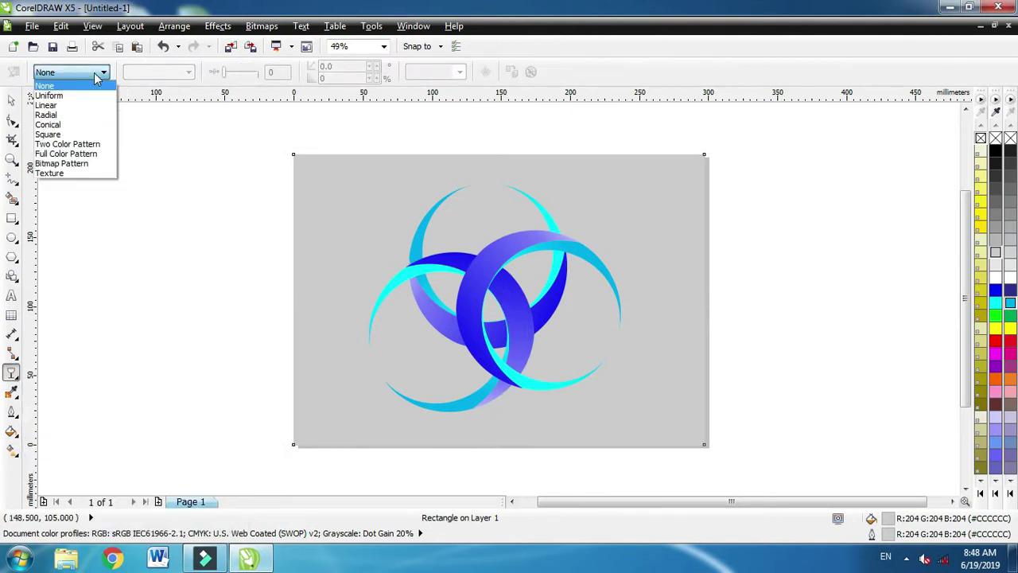
click(81, 116)
drag(605, 300, 634, 296)
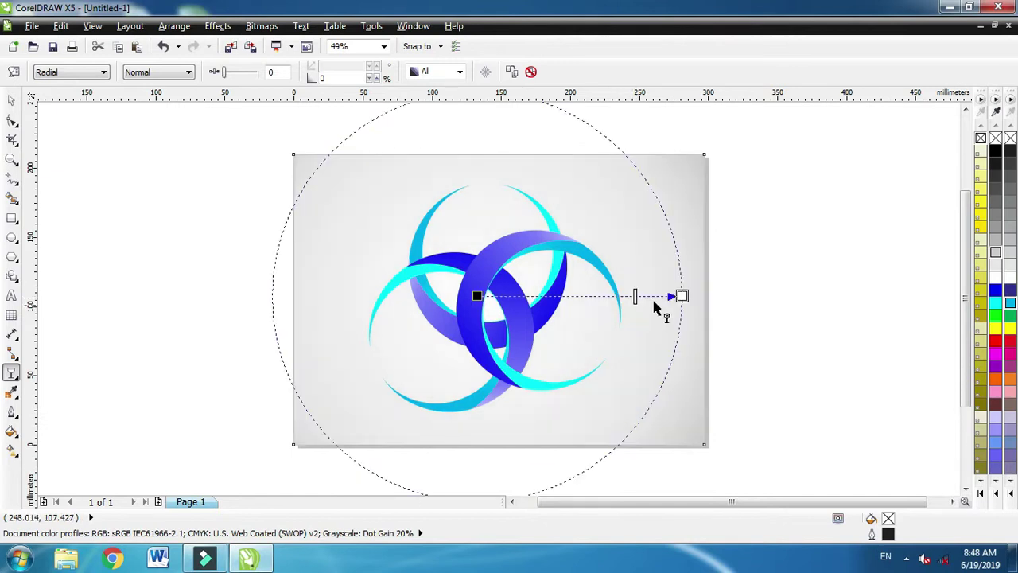
Try red, blue and black fills on the background rectangle and settle on bright green #00FF00.
click(995, 342)
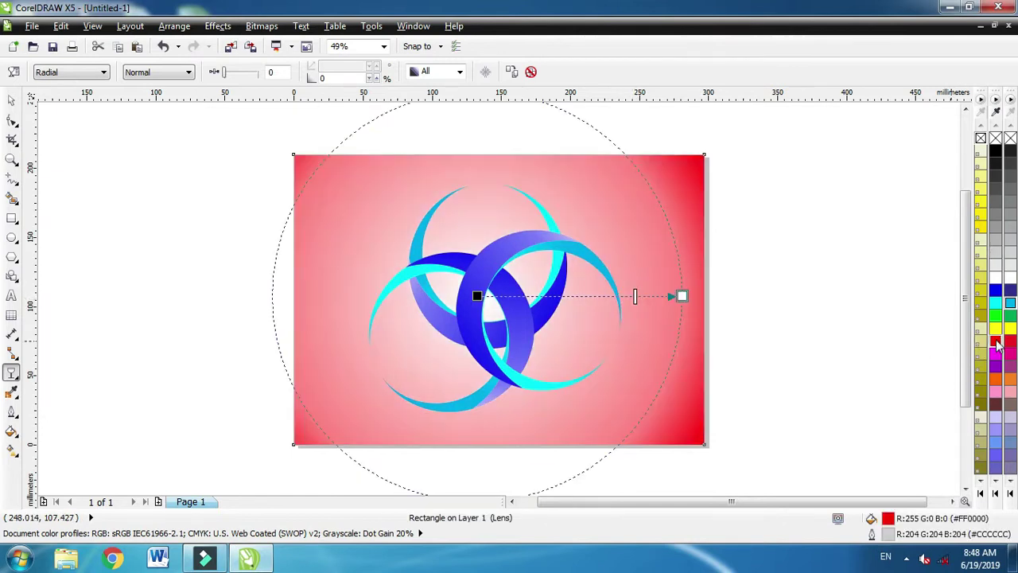
click(996, 319)
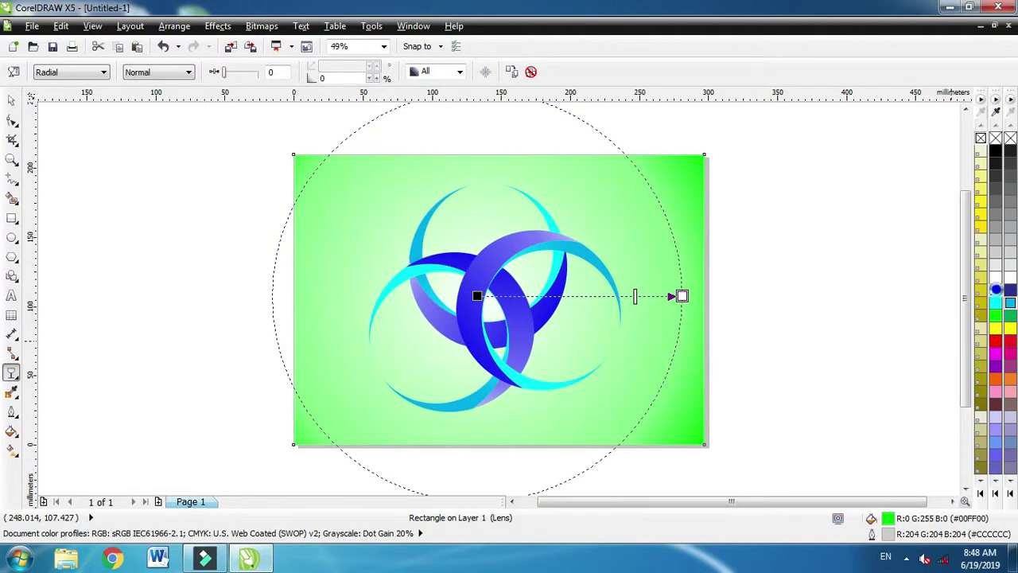
click(997, 291)
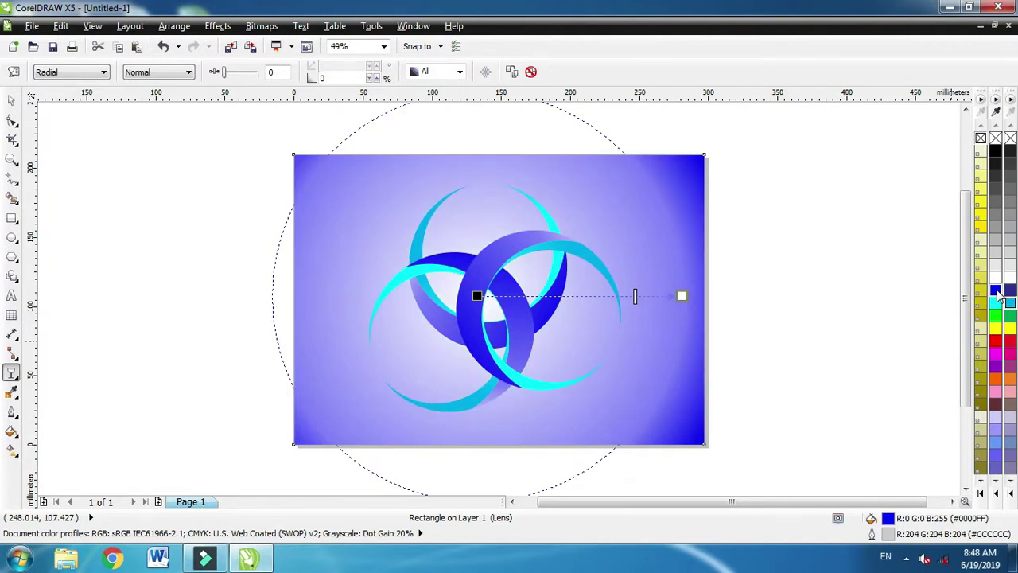
click(998, 154)
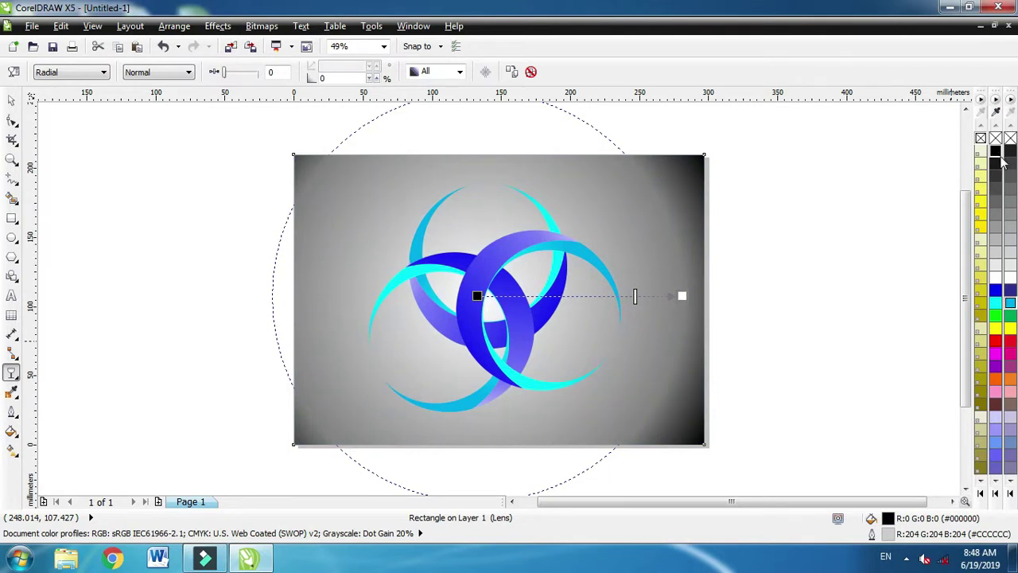
click(998, 318)
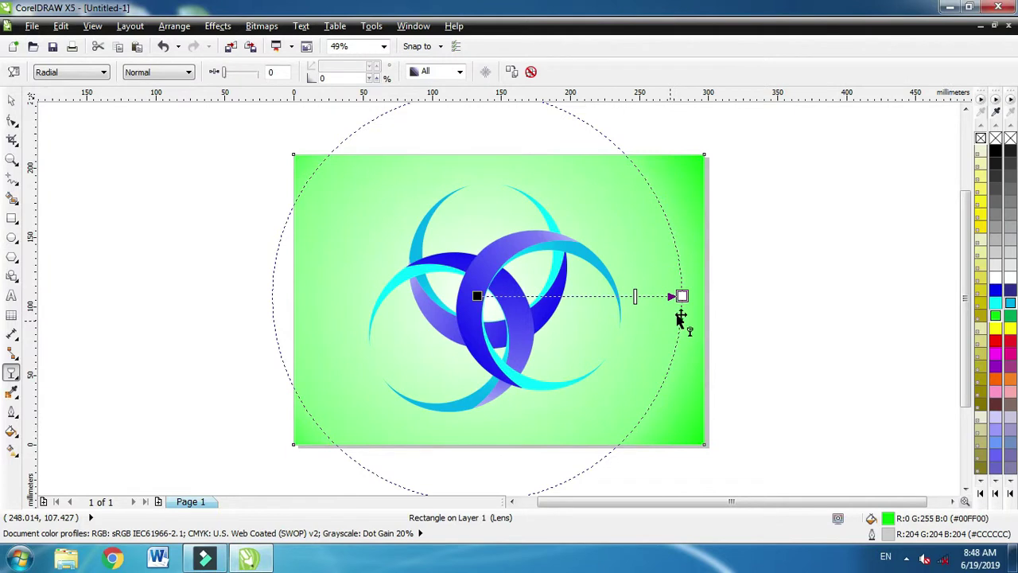
Extend the background's radial transparency beyond the page's right edge, shift its centre to about x 103 mm, and apply it to fill and outline.
drag(682, 296, 764, 300)
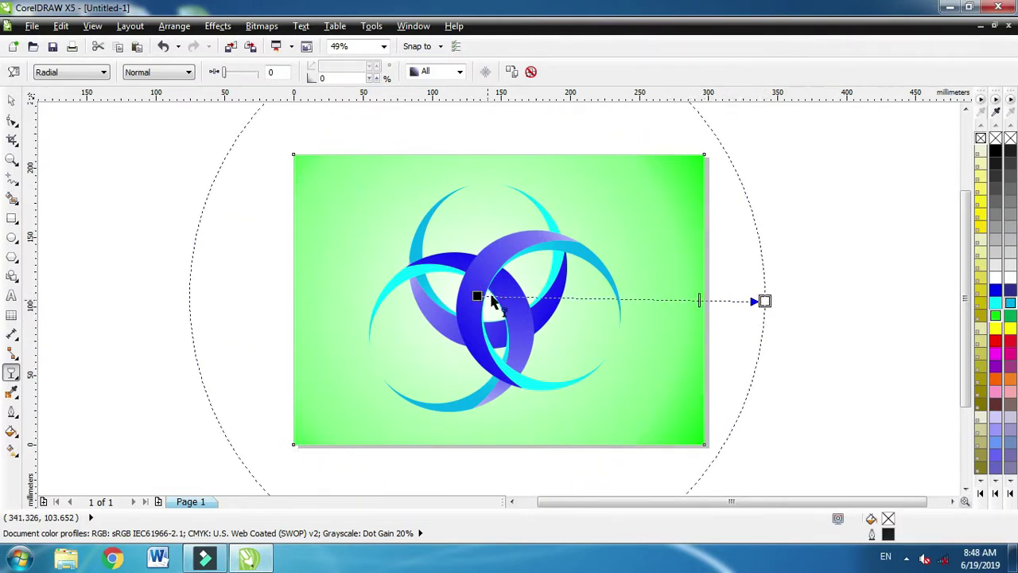
drag(477, 296, 435, 302)
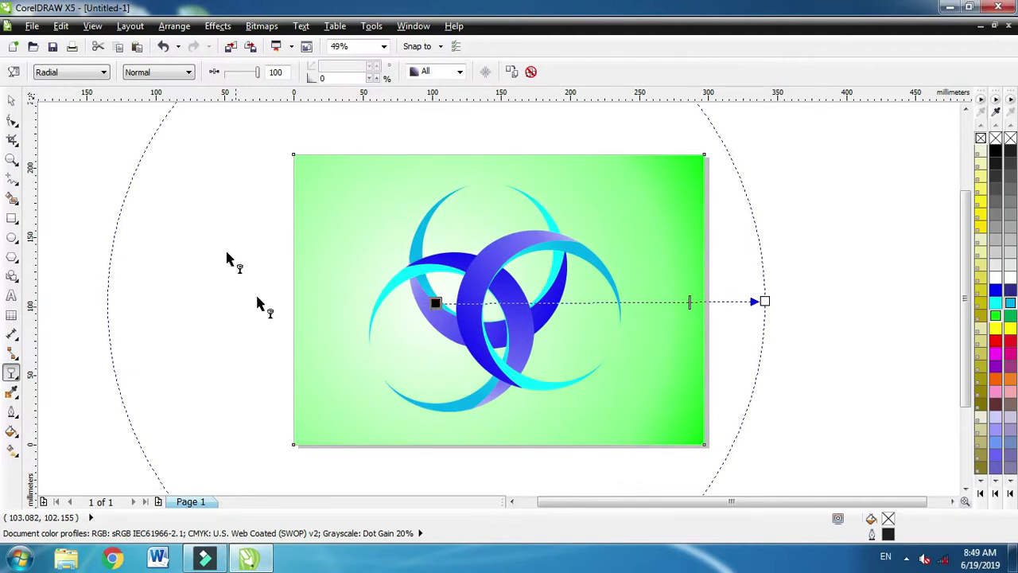
click(459, 72)
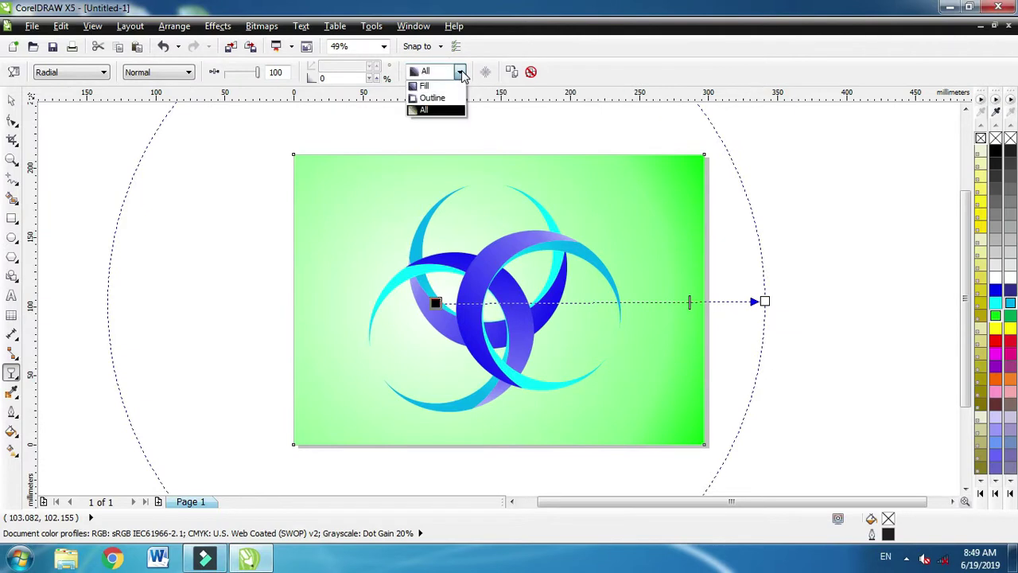
click(436, 109)
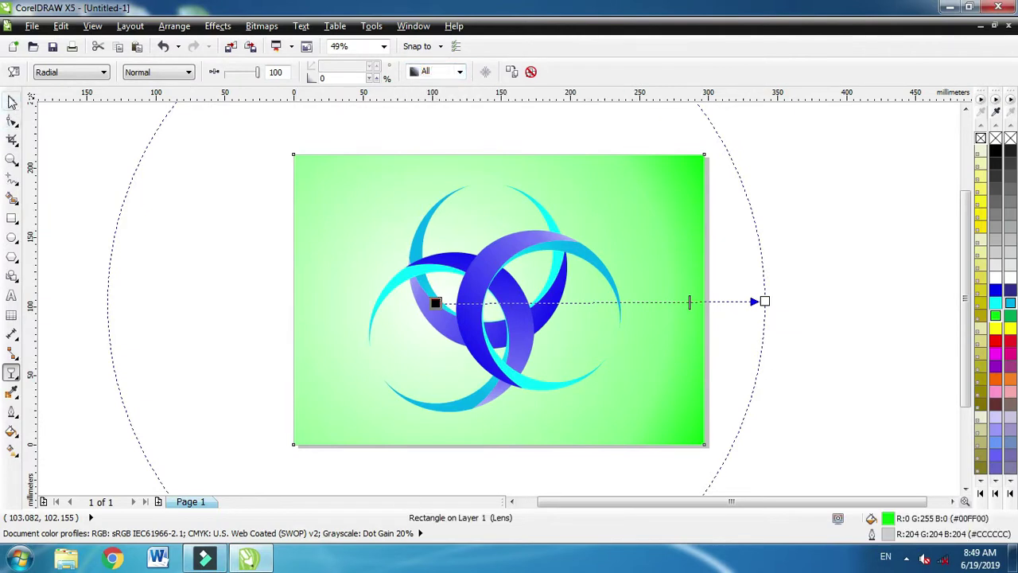
click(11, 99)
click(119, 210)
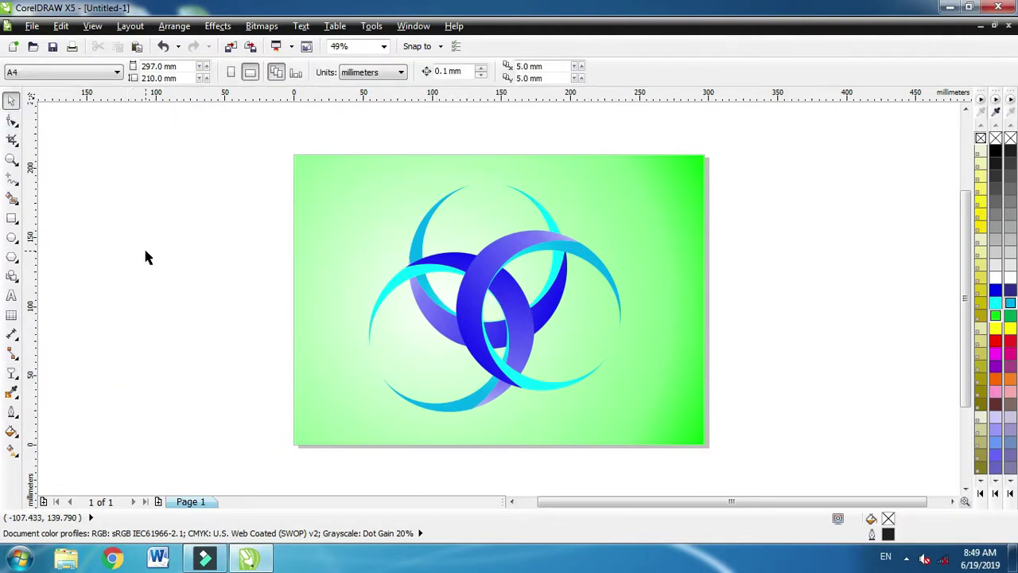
Group the three rings and scale the group down to about 147 mm wide around its centre.
drag(317, 142, 682, 463)
key(ctrl+g)
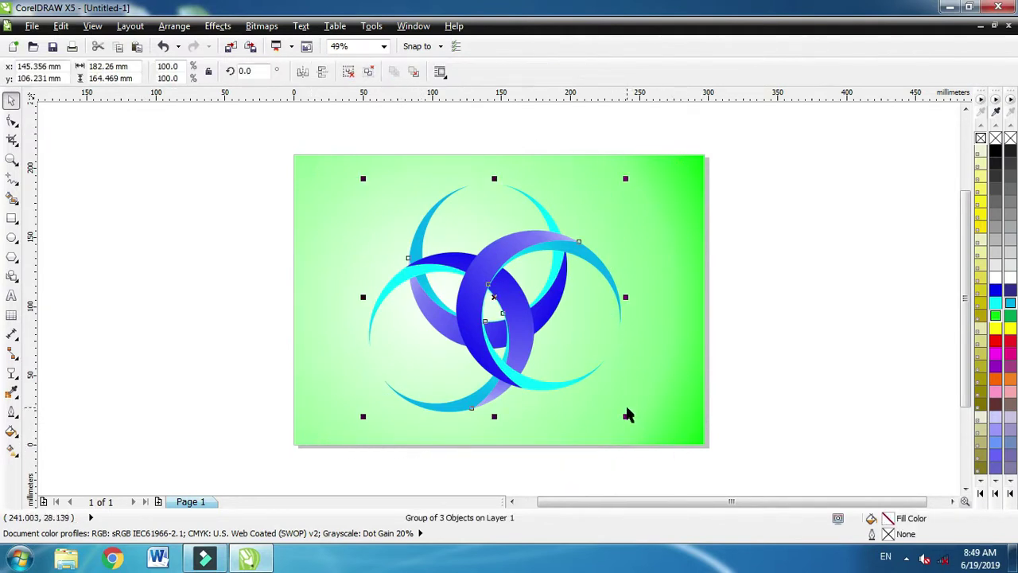
drag(625, 416, 609, 397)
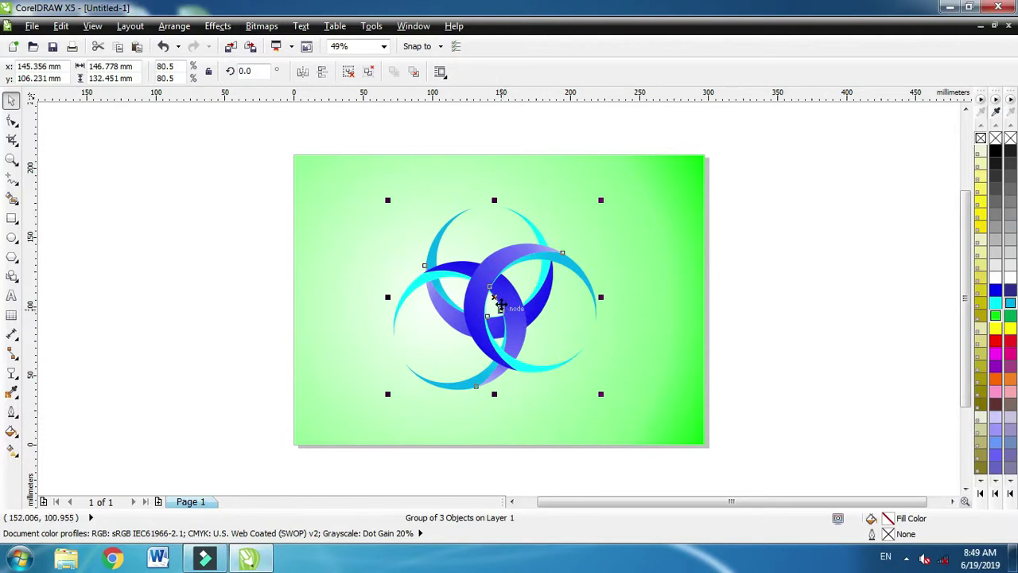
Place a copy of the ring group in the page's lower right corner and shrink it to a small emblem.
drag(497, 297, 598, 366)
drag(700, 454, 650, 409)
click(746, 416)
click(767, 429)
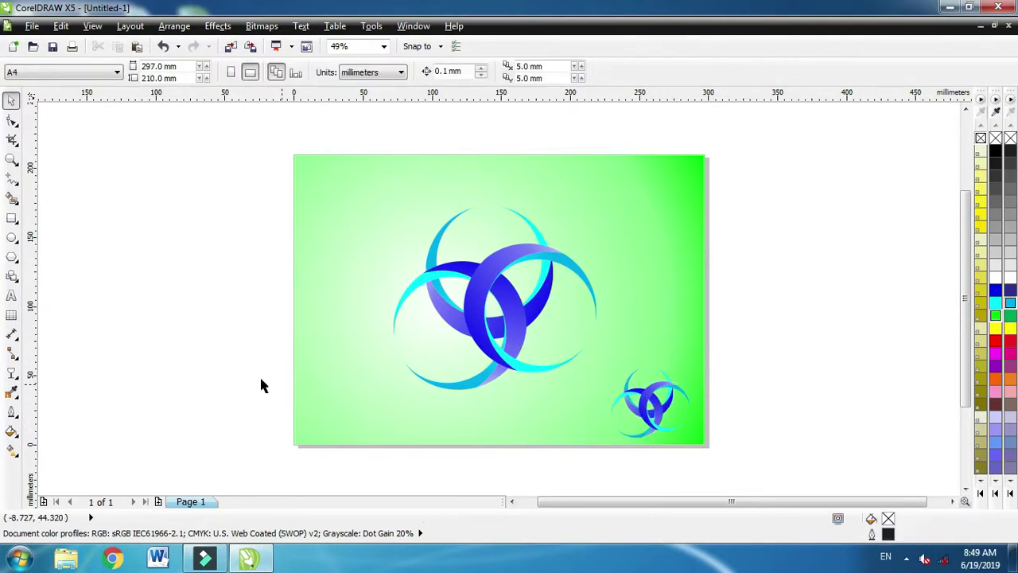
Add the artistic text "Creative Logo Design" in 24 pt Arial at the lower left of the page.
click(11, 296)
click(337, 398)
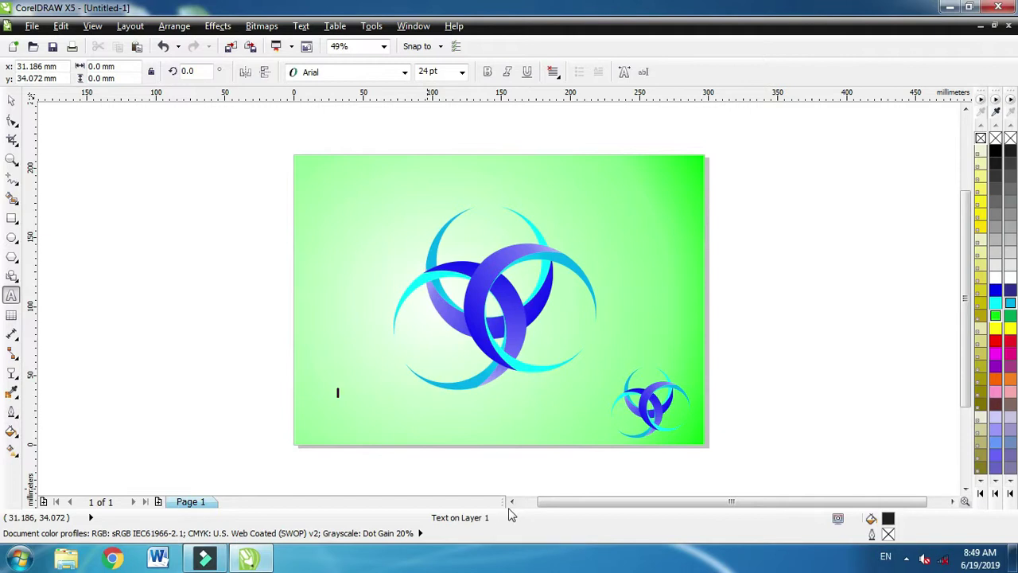
text(Creative)
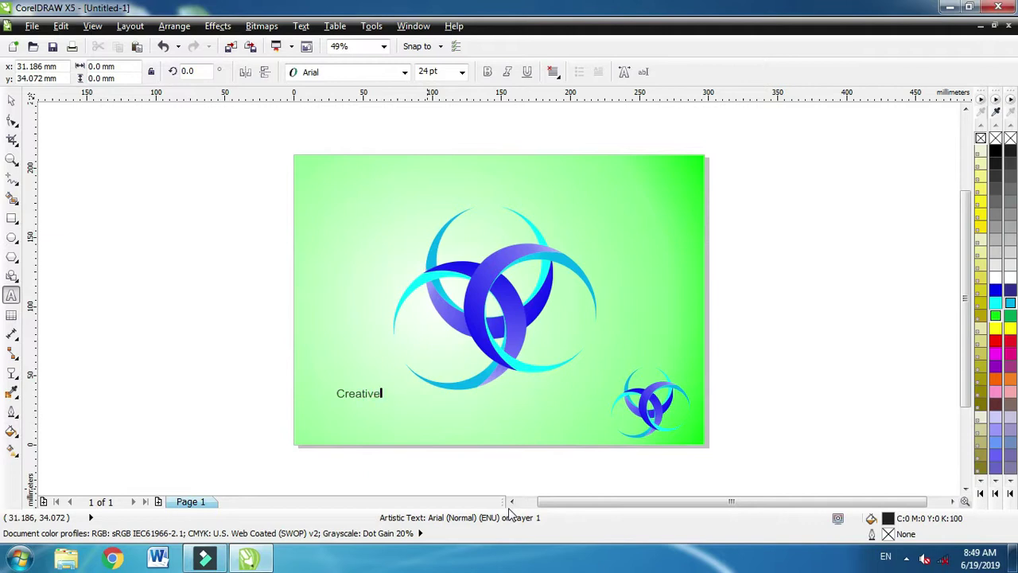
key(Escape)
text(Logo)
key(Escape)
text(Design)
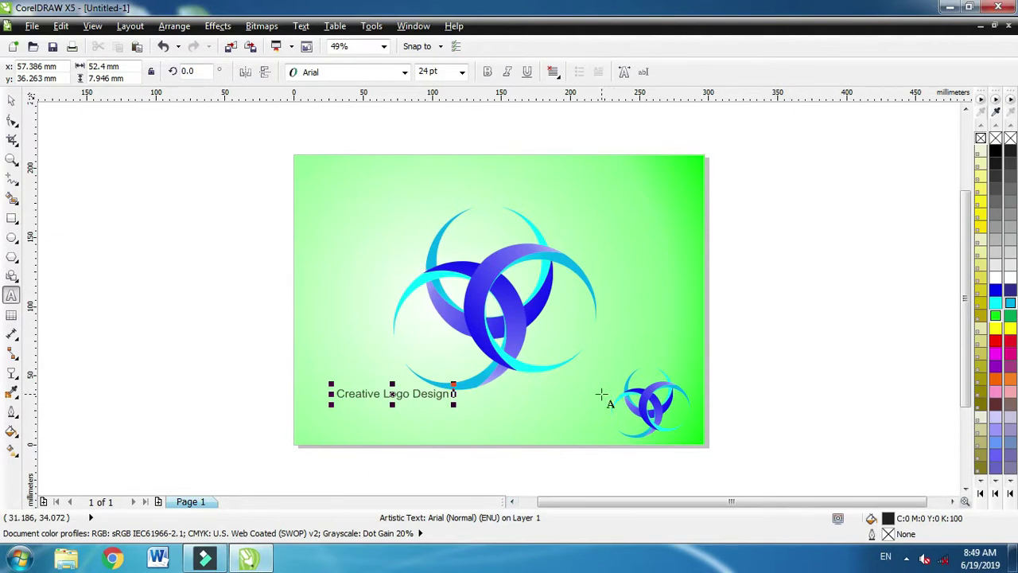
Enlarge the text to about 189 mm wide, move it above the rings, and give it a red #FF0000 fill and outline.
click(12, 99)
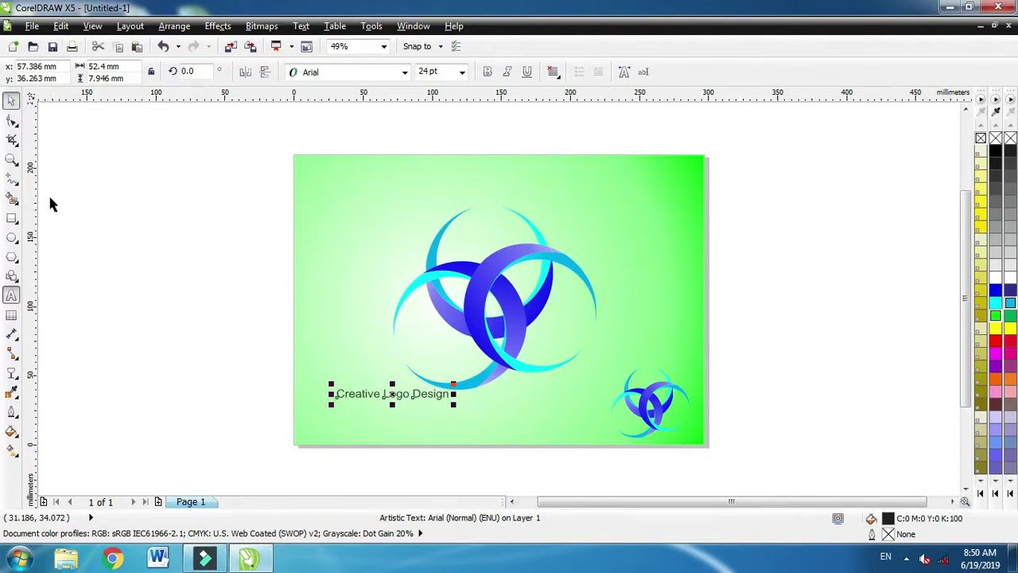
drag(453, 405, 603, 474)
drag(482, 408, 452, 189)
click(995, 340)
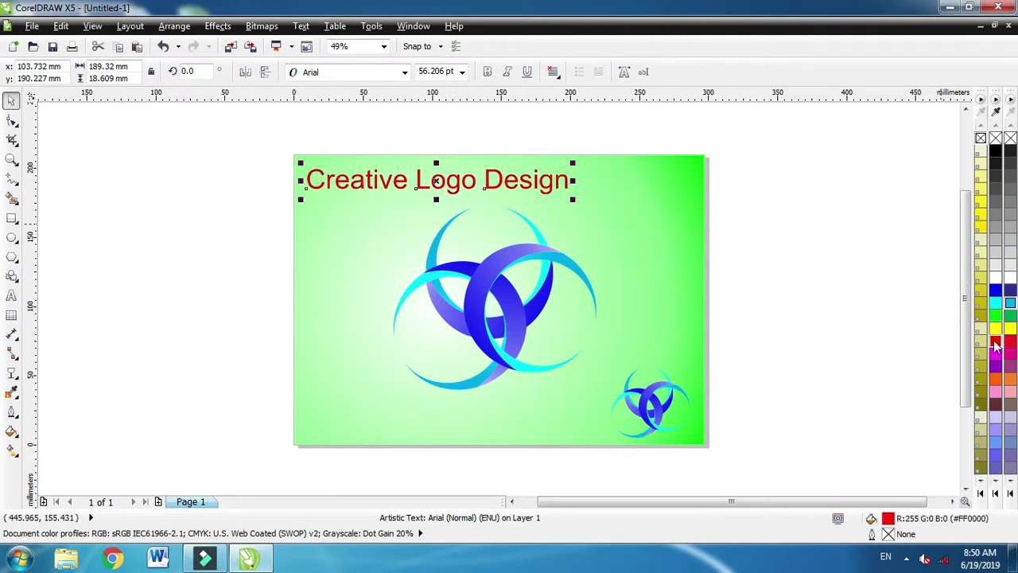
right_click(995, 340)
click(343, 343)
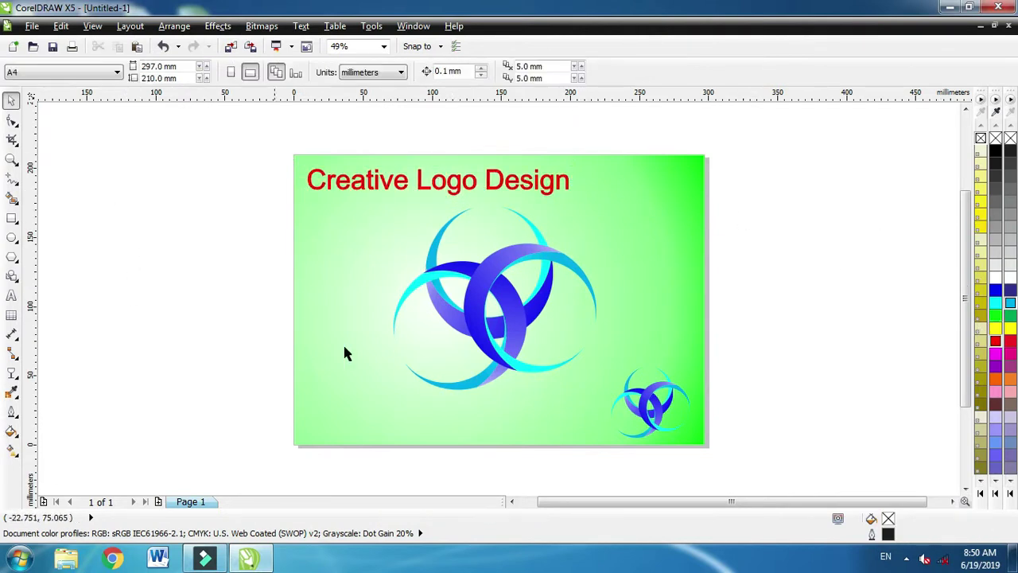
Place a copy of the red title below the rings and rotate the copy to about 32.5°.
click(422, 183)
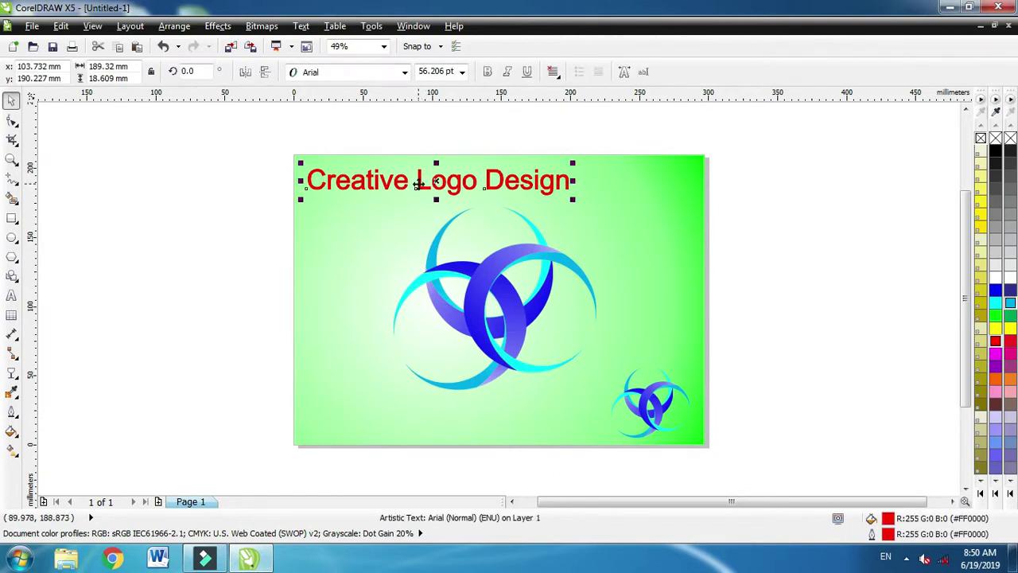
drag(421, 182, 417, 423)
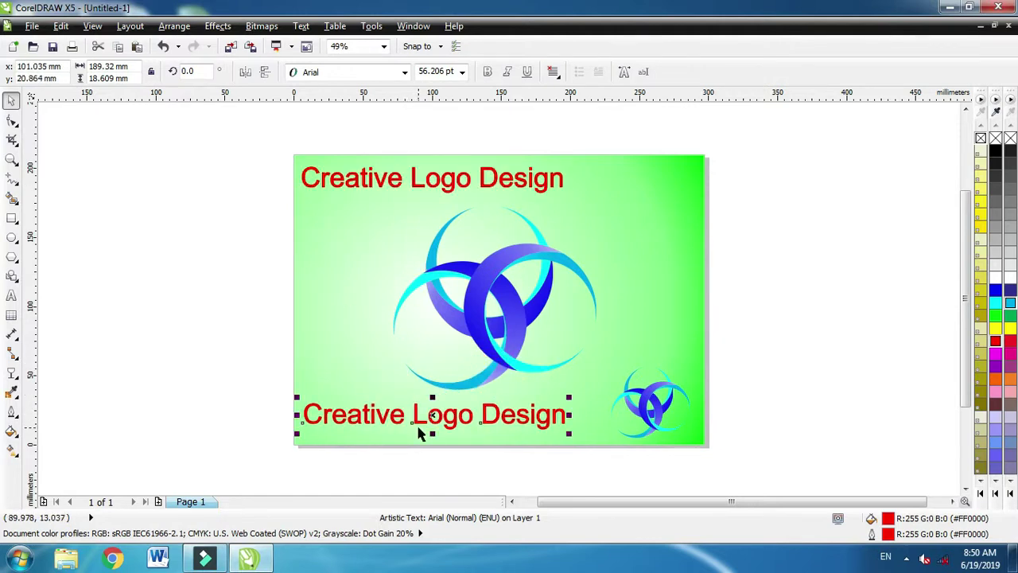
click(528, 417)
drag(570, 432, 591, 336)
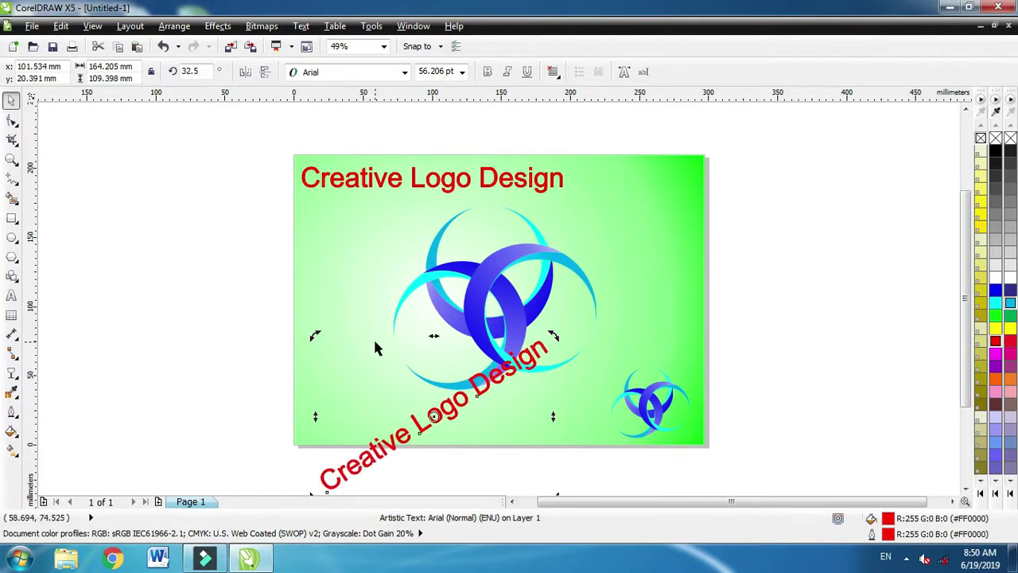
Move the rotated title copy over the rings and enlarge it to about 93 pt so it spans the page diagonally.
click(243, 422)
drag(354, 468, 336, 398)
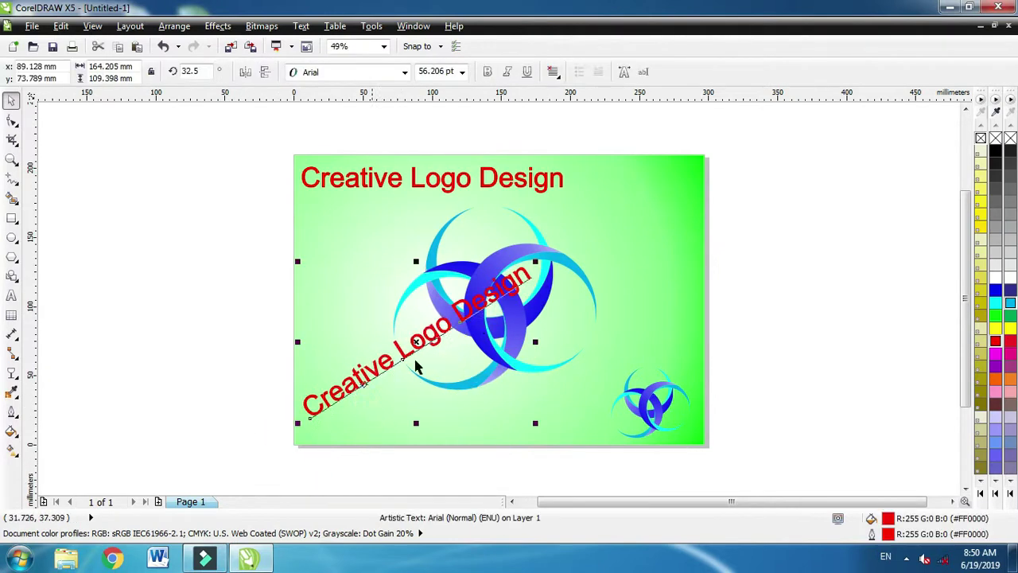
drag(535, 262, 719, 160)
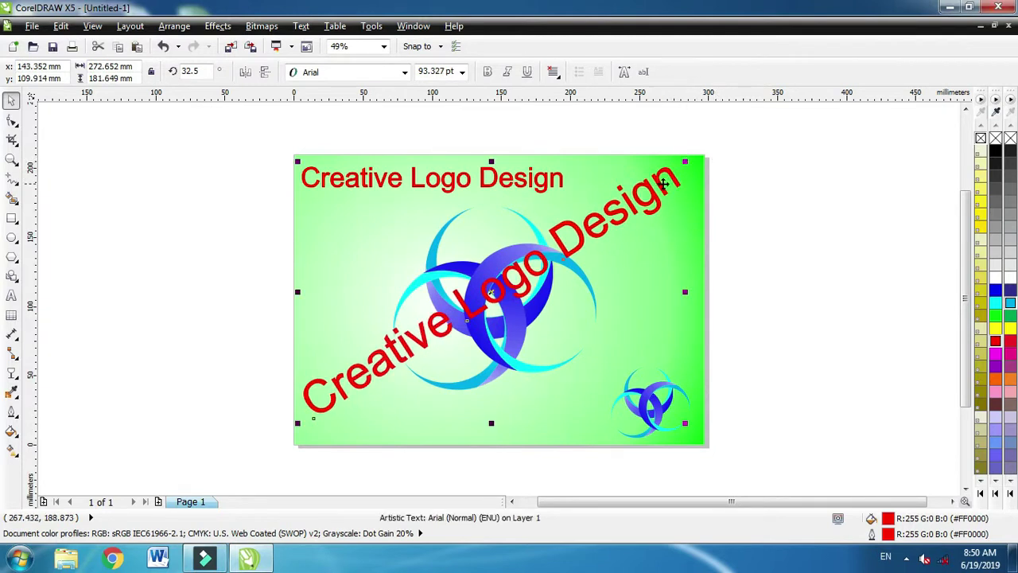
Shift the rotated red title copy slightly down and replace its wording with "Corel draw".
drag(667, 187, 674, 197)
click(11, 295)
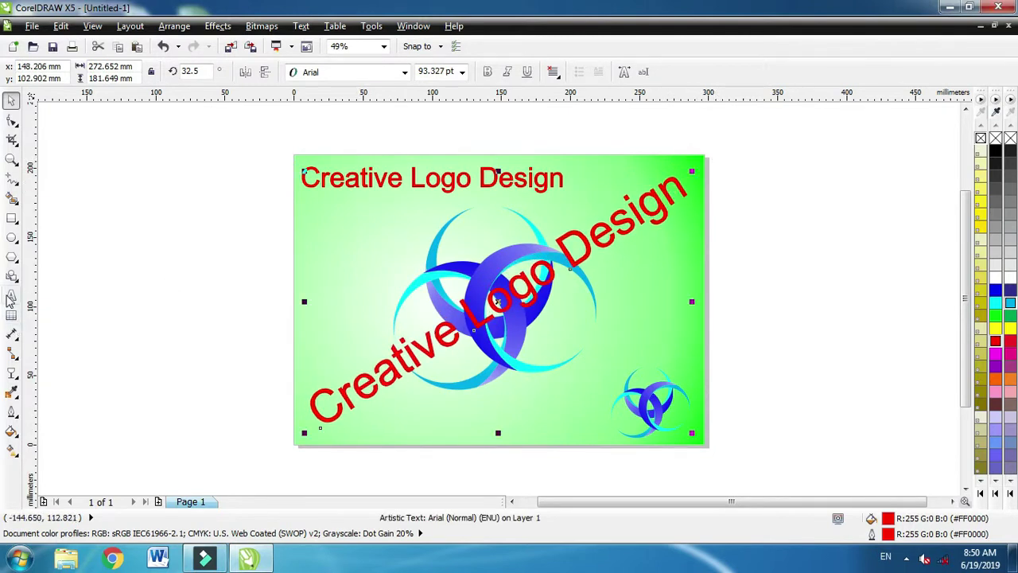
drag(312, 412, 706, 179)
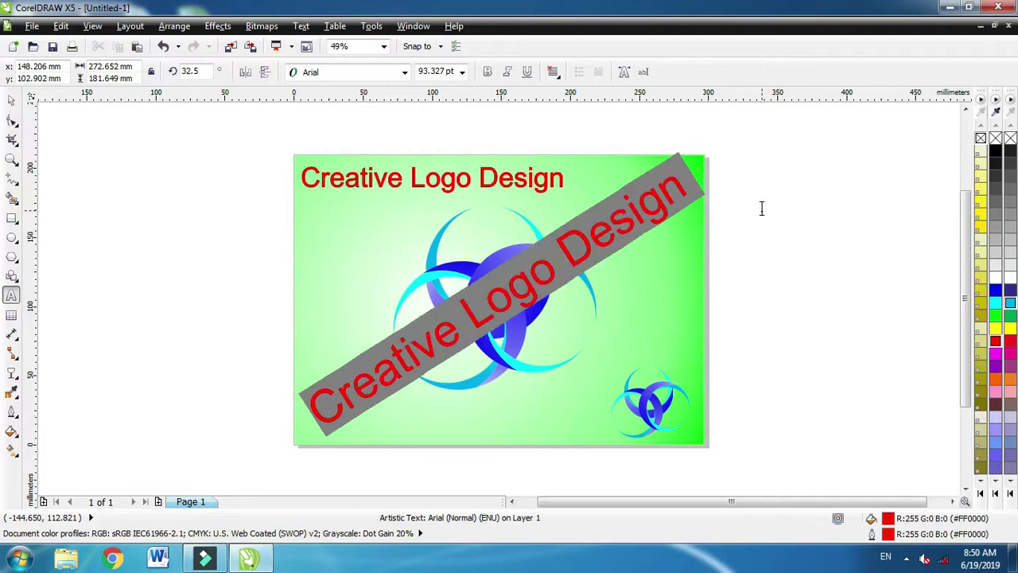
text(Co)
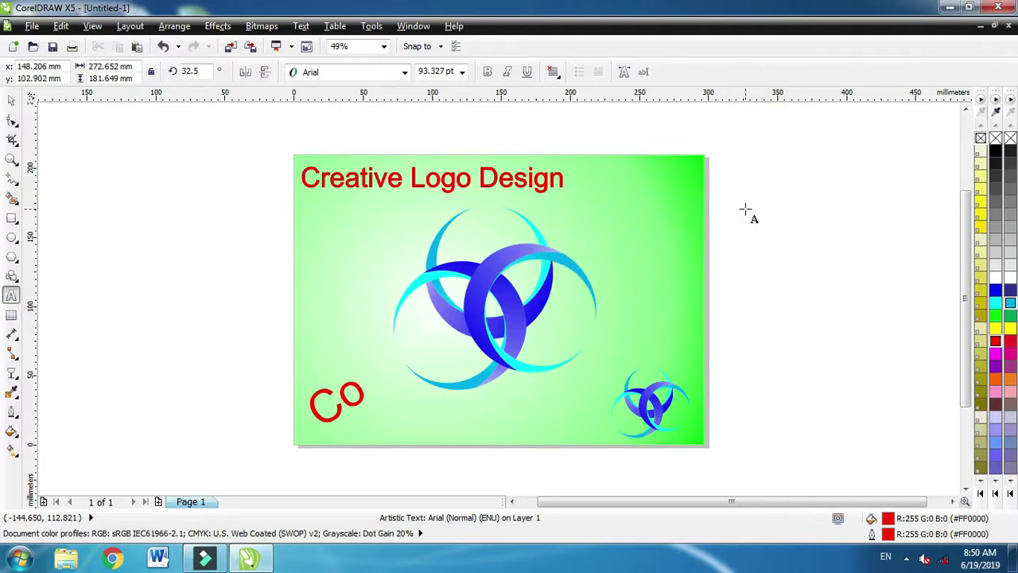
text(rel)
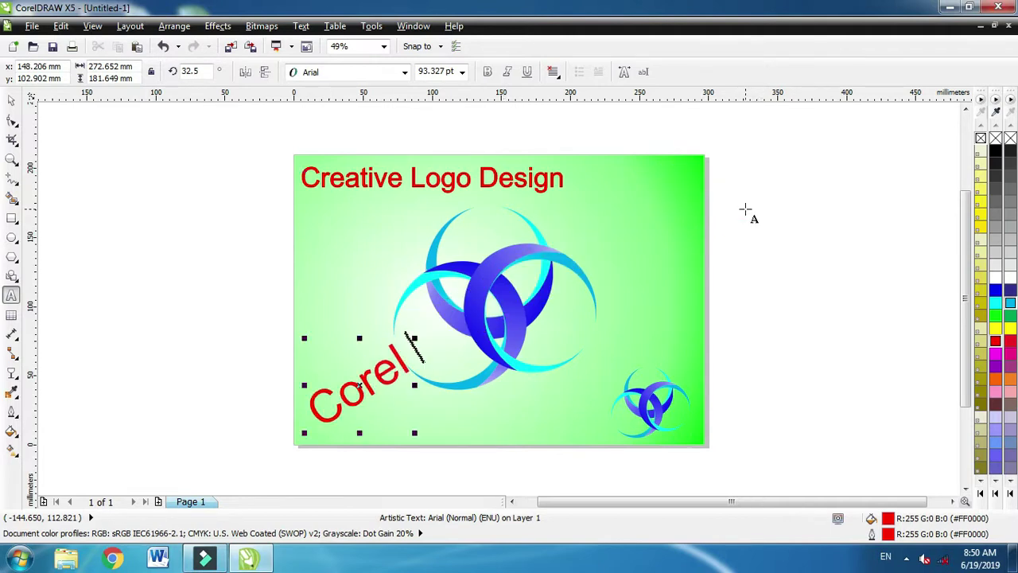
text( draw)
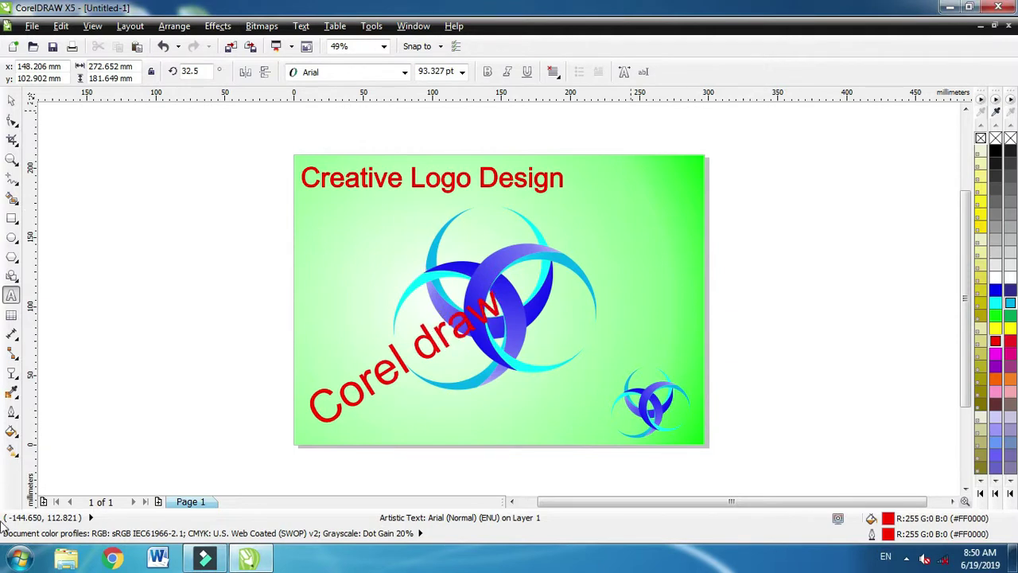
Enlarge the diagonal "Corel draw" text to about 155 pt and reposition it across the large rings.
drag(503, 284, 682, 194)
click(12, 102)
drag(467, 315, 474, 323)
Apply a linear transparency to the diagonal text, running about 30.7° from beyond its start past its end, with the midpoint near the first letter.
click(12, 372)
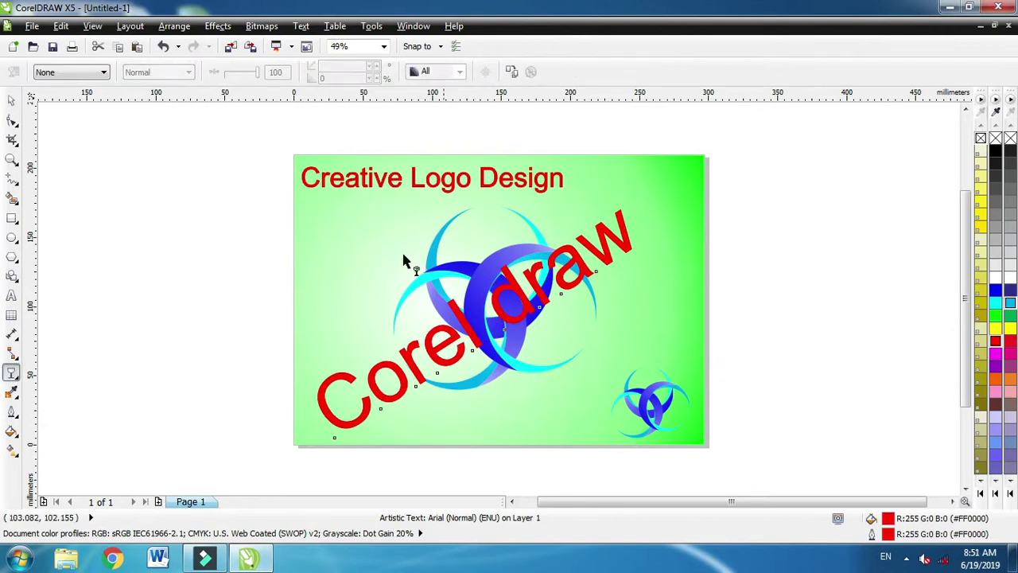
click(68, 73)
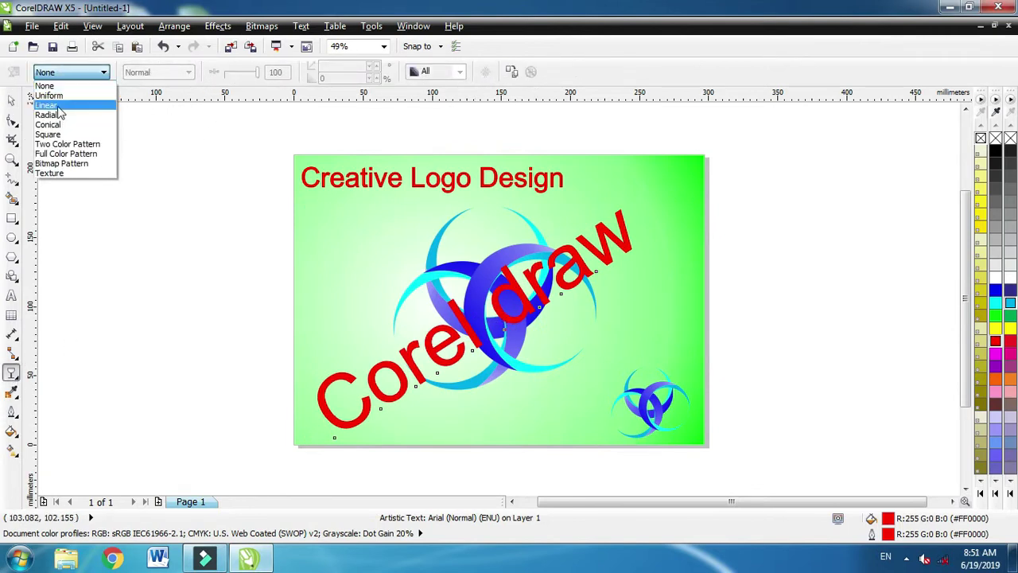
click(47, 105)
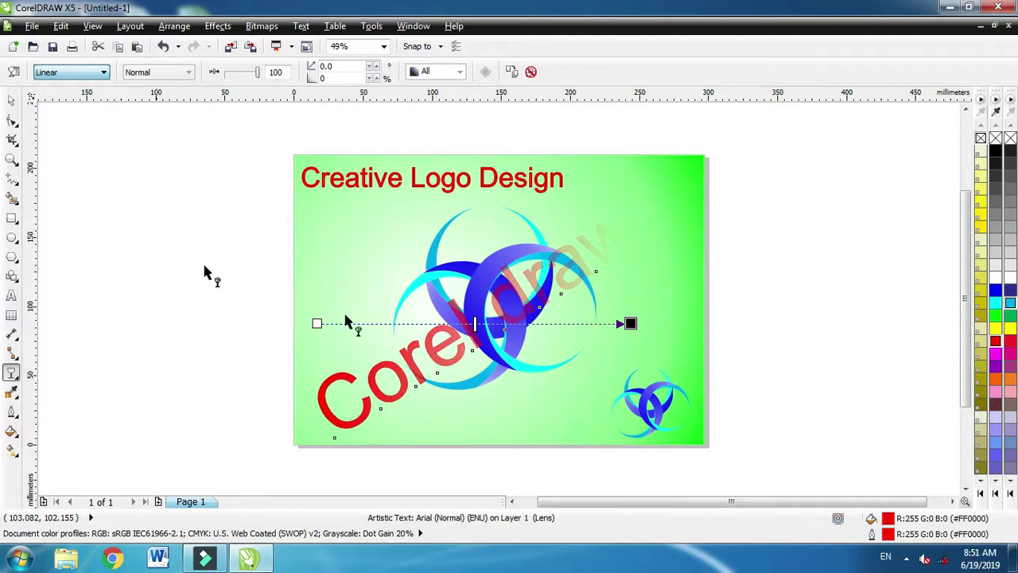
drag(630, 323, 693, 193)
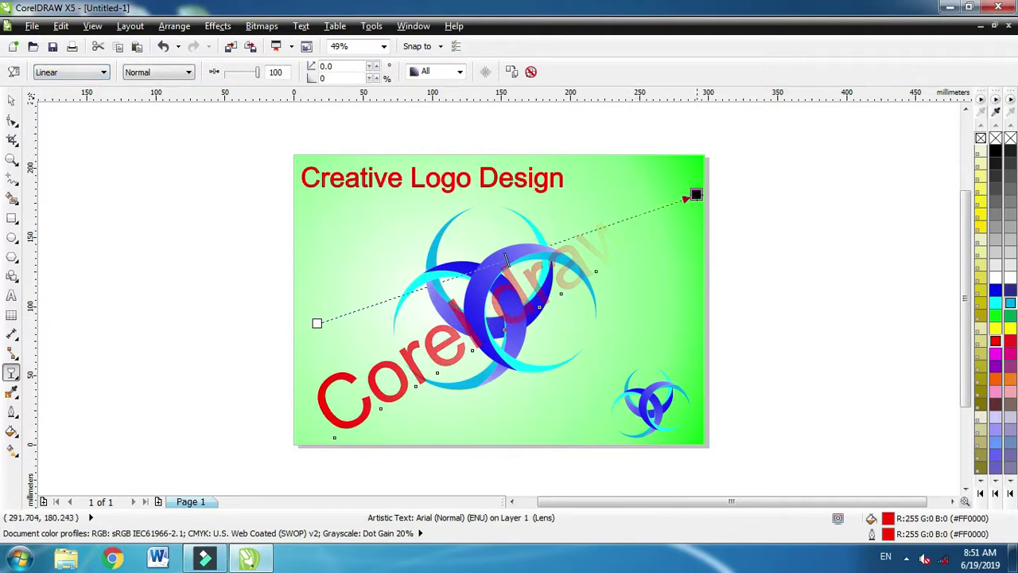
drag(315, 323, 280, 405)
drag(264, 443, 209, 482)
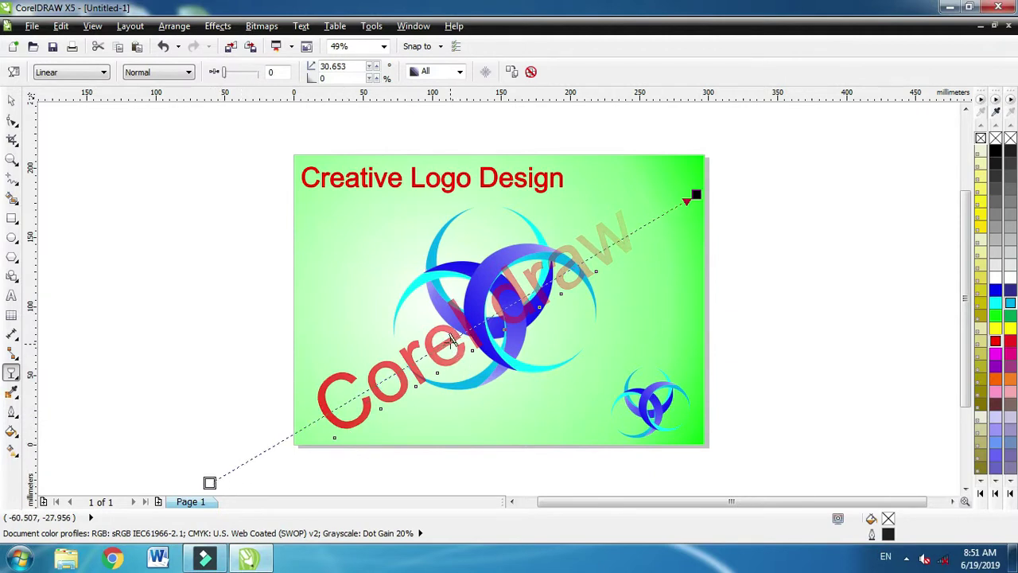
drag(451, 338, 307, 425)
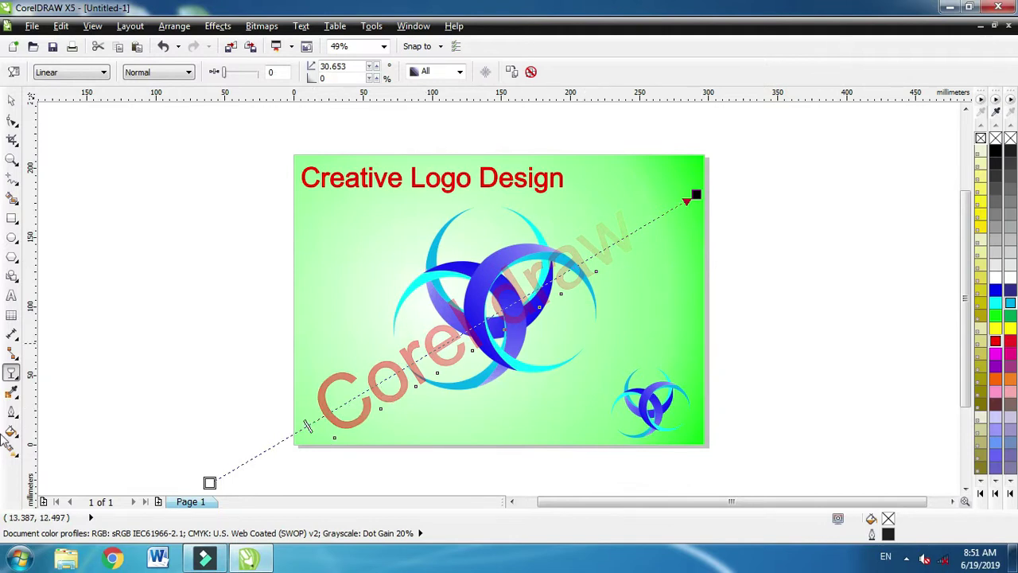
Bring the large ring group in front of the faded "Corel draw" text.
click(11, 100)
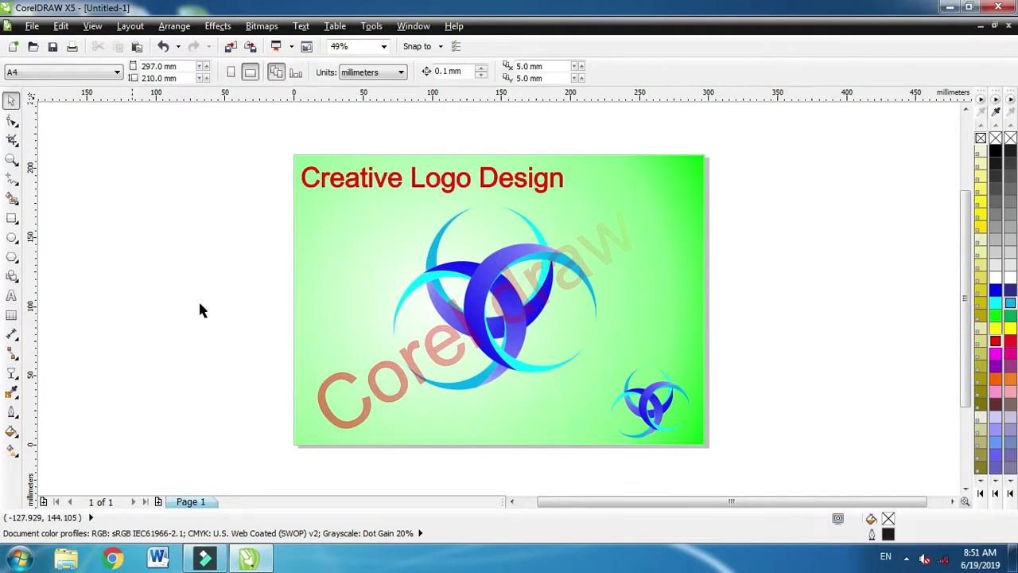
click(441, 275)
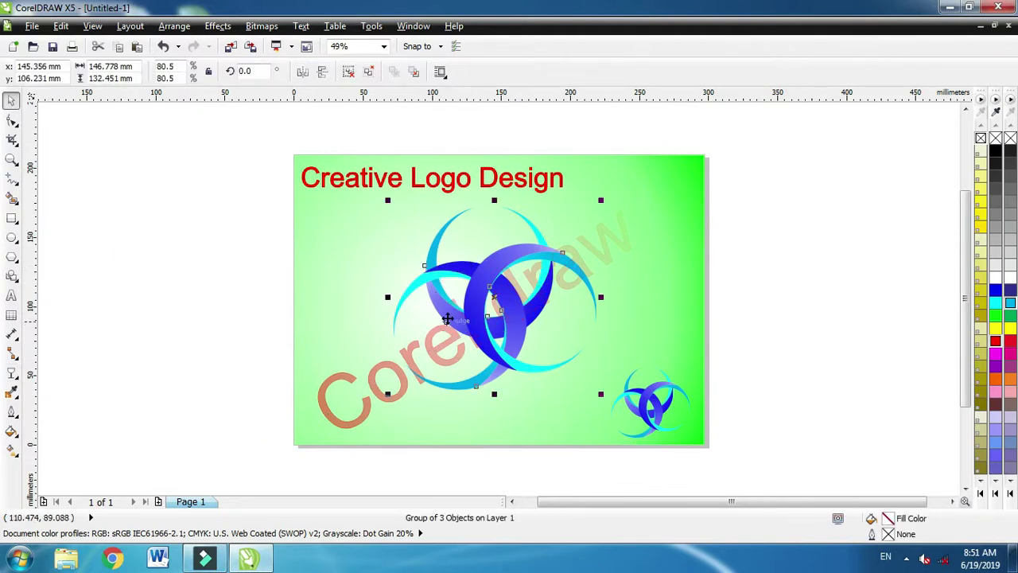
click(308, 418)
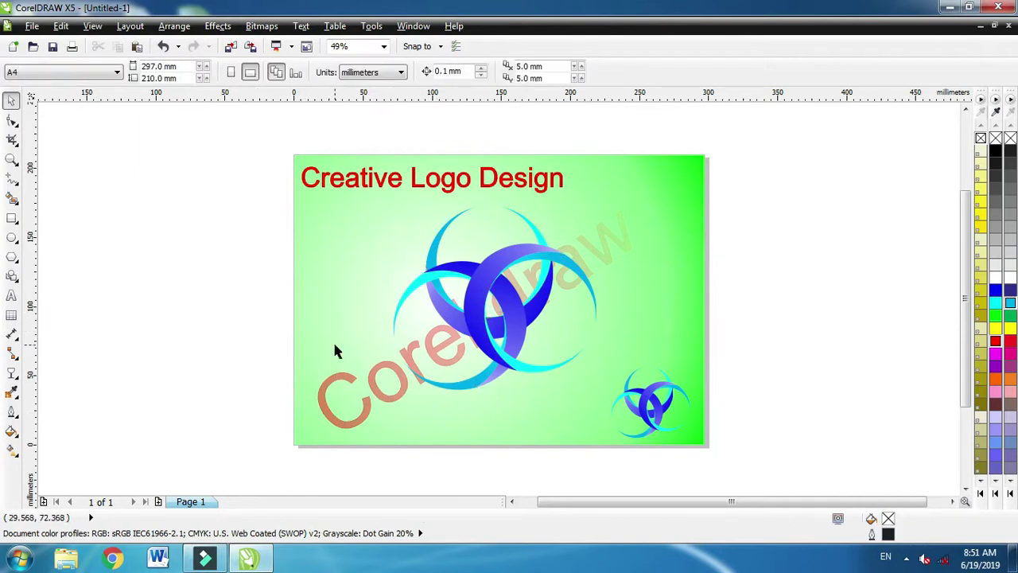
Reduce the faded "Corel draw" text to about 88 pt and place it at the page's lower right, beside the small logo copy.
click(358, 426)
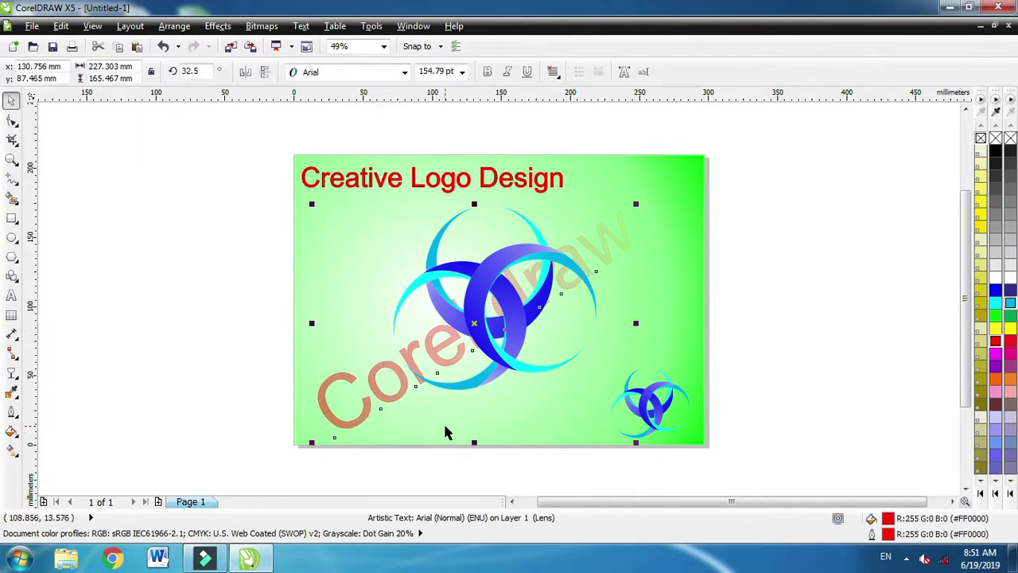
drag(453, 354, 454, 357)
key(Escape)
drag(329, 402, 342, 410)
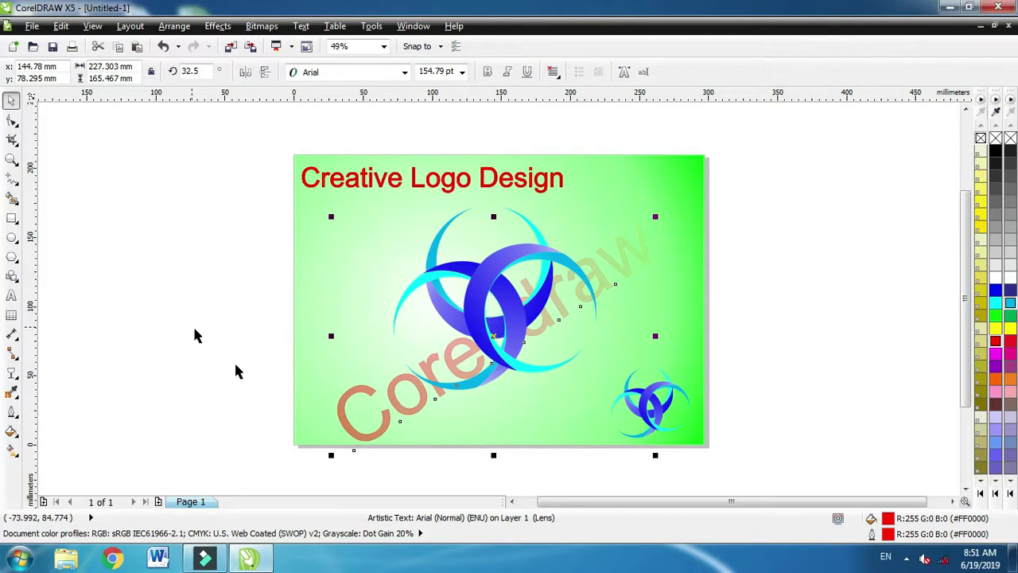
drag(347, 416, 363, 427)
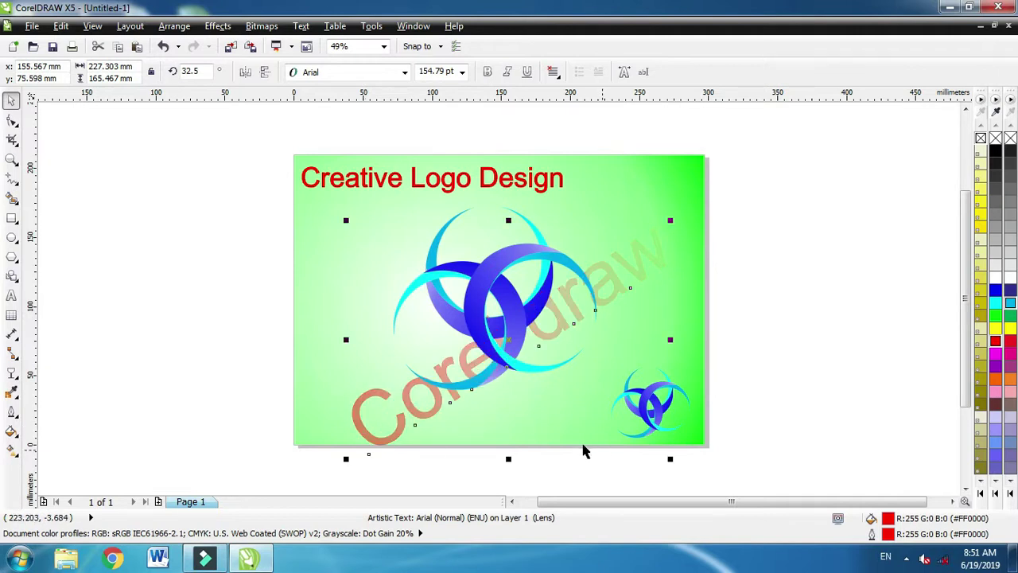
mouse_move(348, 459)
mouse_down()
mouse_move(361, 428)
mouse_move(366, 437)
mouse_move(388, 431)
mouse_move(415, 412)
mouse_up()
mouse_move(473, 361)
mouse_down()
mouse_move(525, 393)
mouse_move(549, 396)
mouse_up()
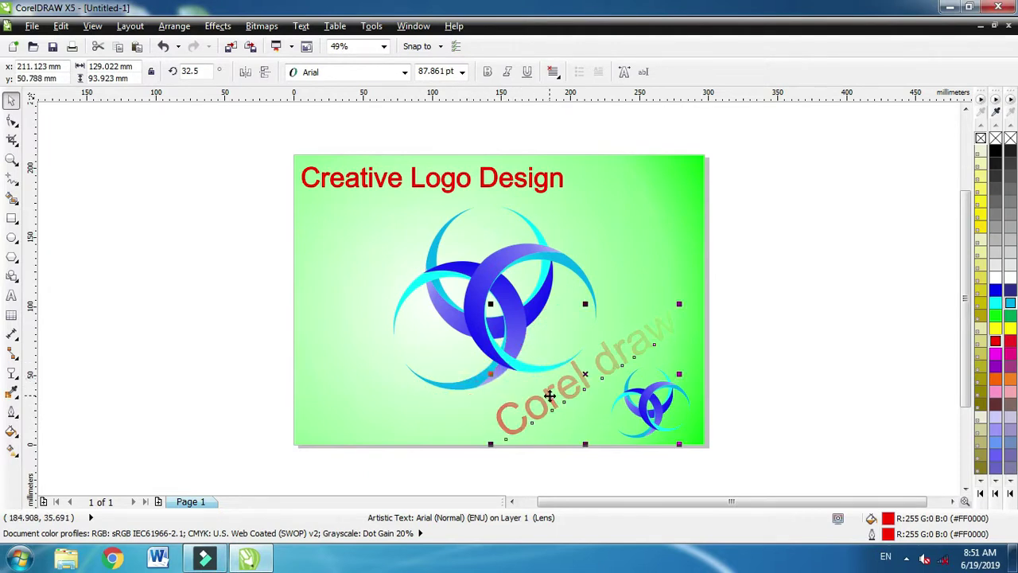
drag(682, 296, 694, 290)
key(Escape)
click(743, 345)
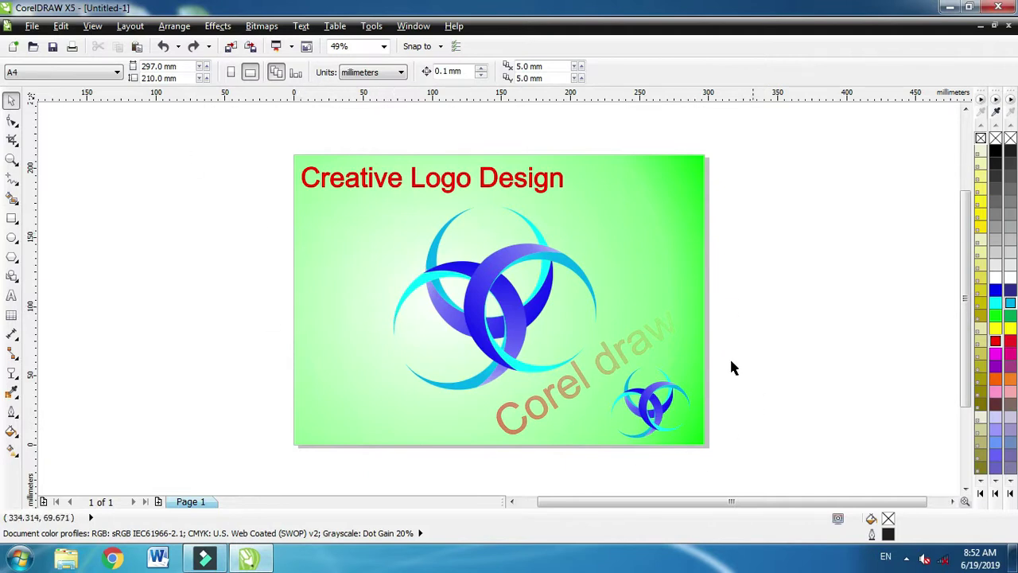
Group all objects on the page, fit the page in view, and preview the design full screen.
drag(263, 127, 739, 470)
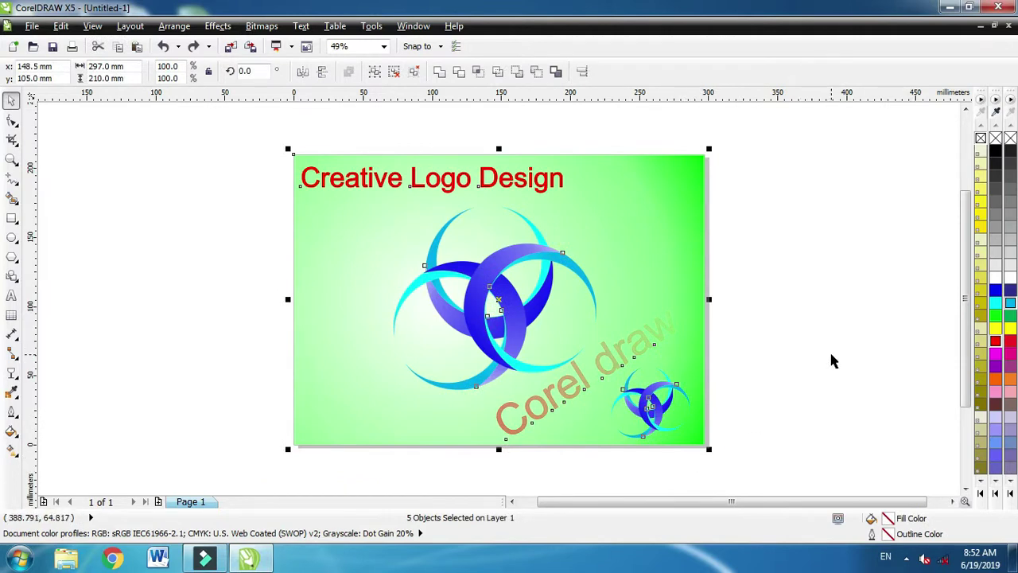
key(ctrl+g)
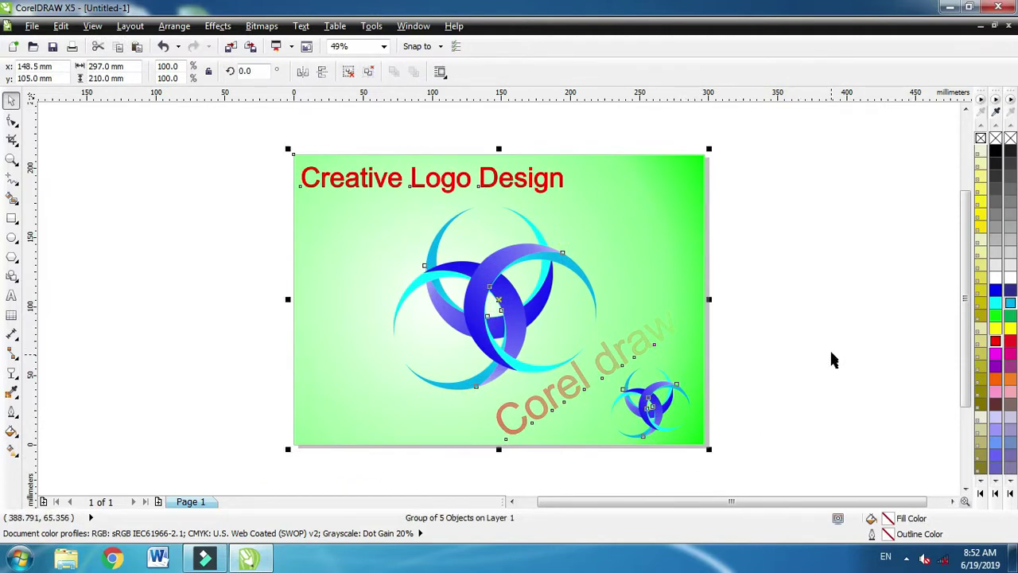
click(811, 327)
key(shift+F4)
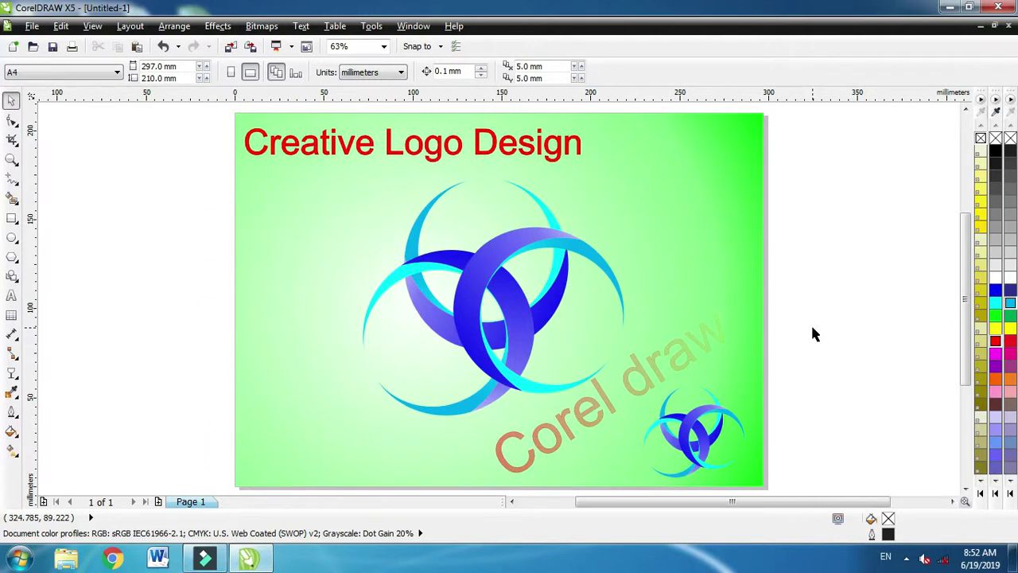
key(F9)
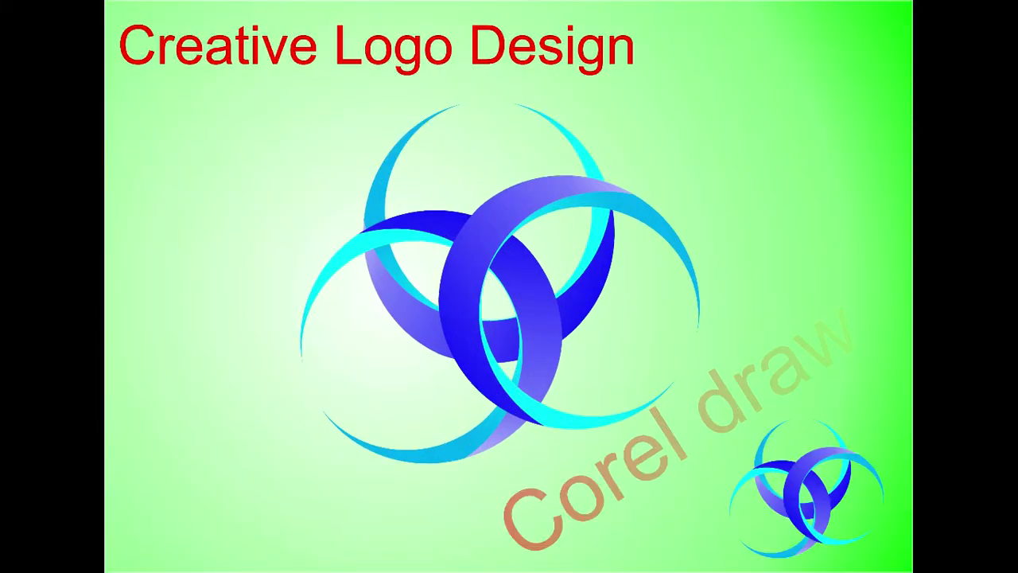